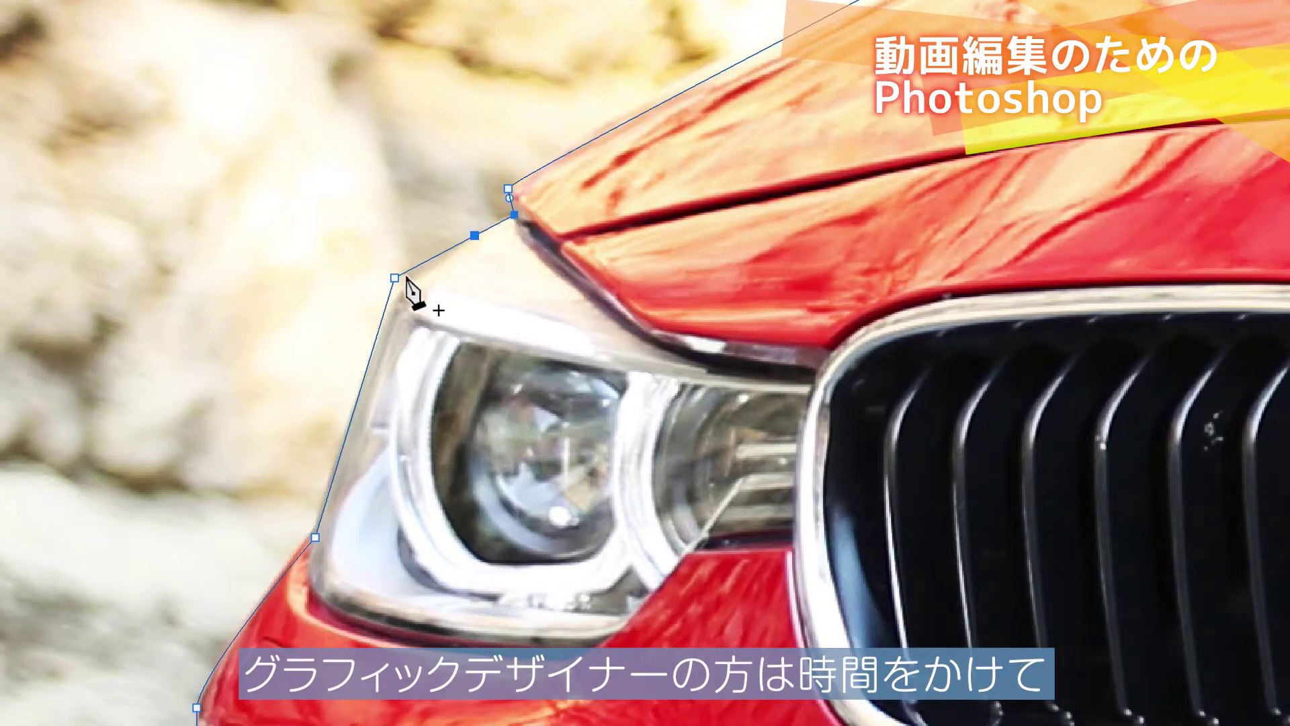
- Bend the car's pen-path points along its edge and bring up the layer mask options
mouse_move(396, 277)
left_mouse_down()
mouse_move(381, 304)
mouse_move(394, 285)
left_mouse_up()
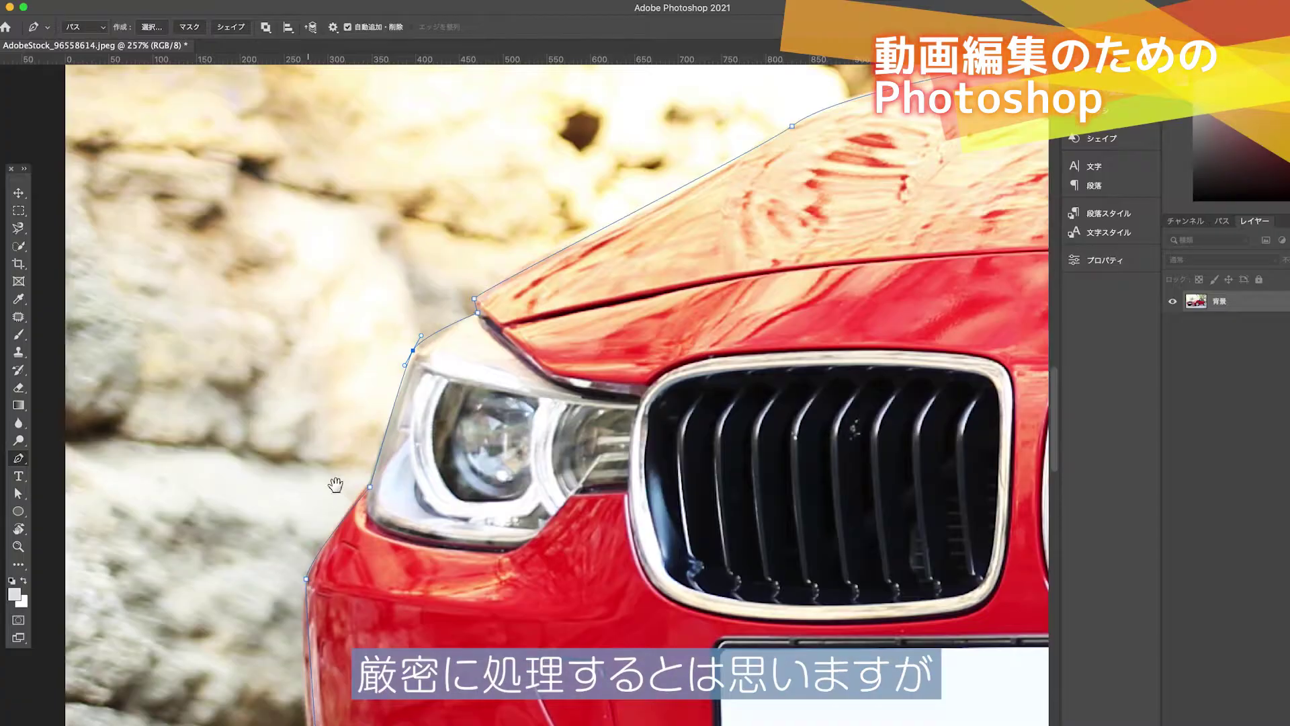
left_click_drag(371, 488, 372, 483)
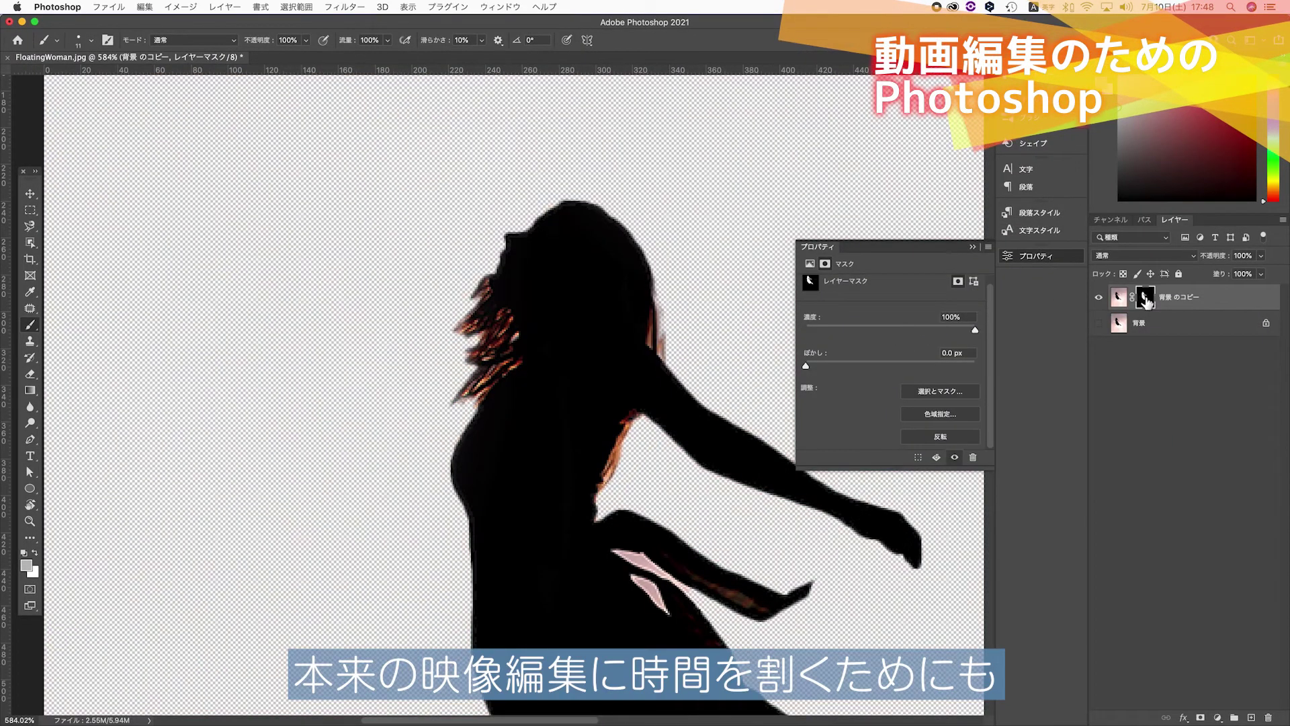
right_click(1145, 297)
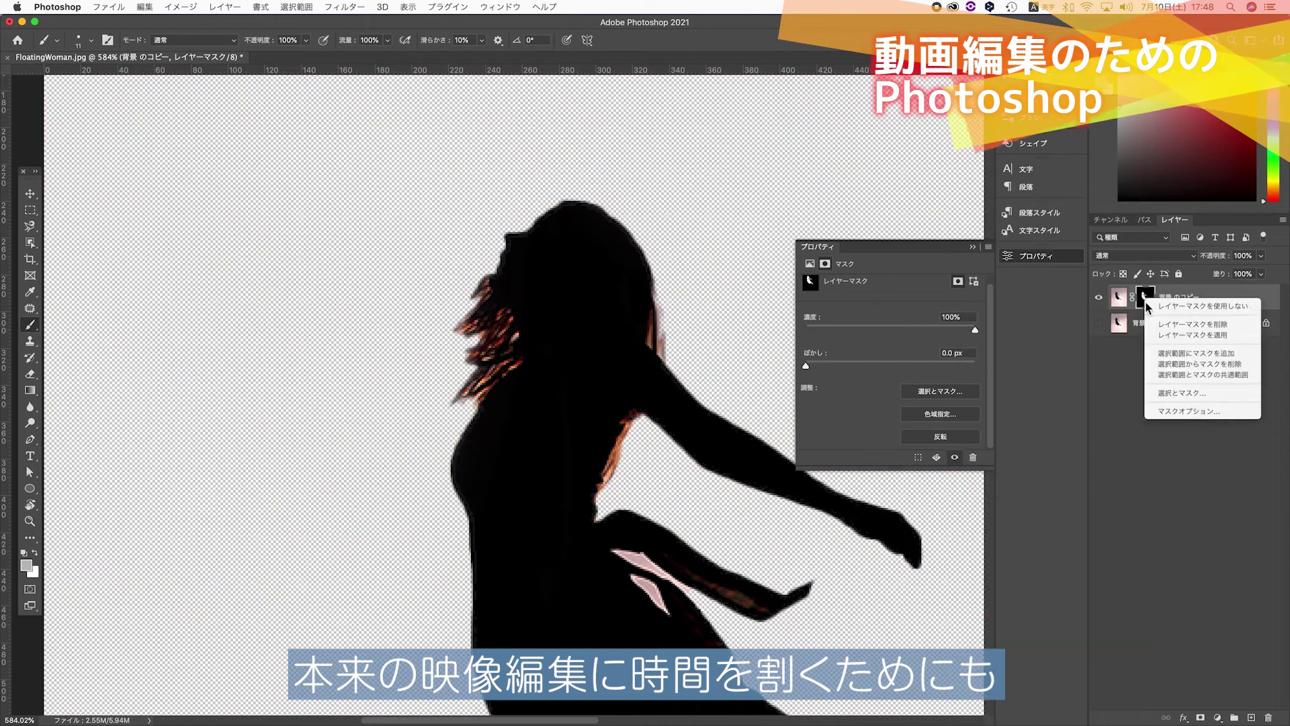
scroll(696, 408, "up", 3)
scroll(676, 469, "down", 4)
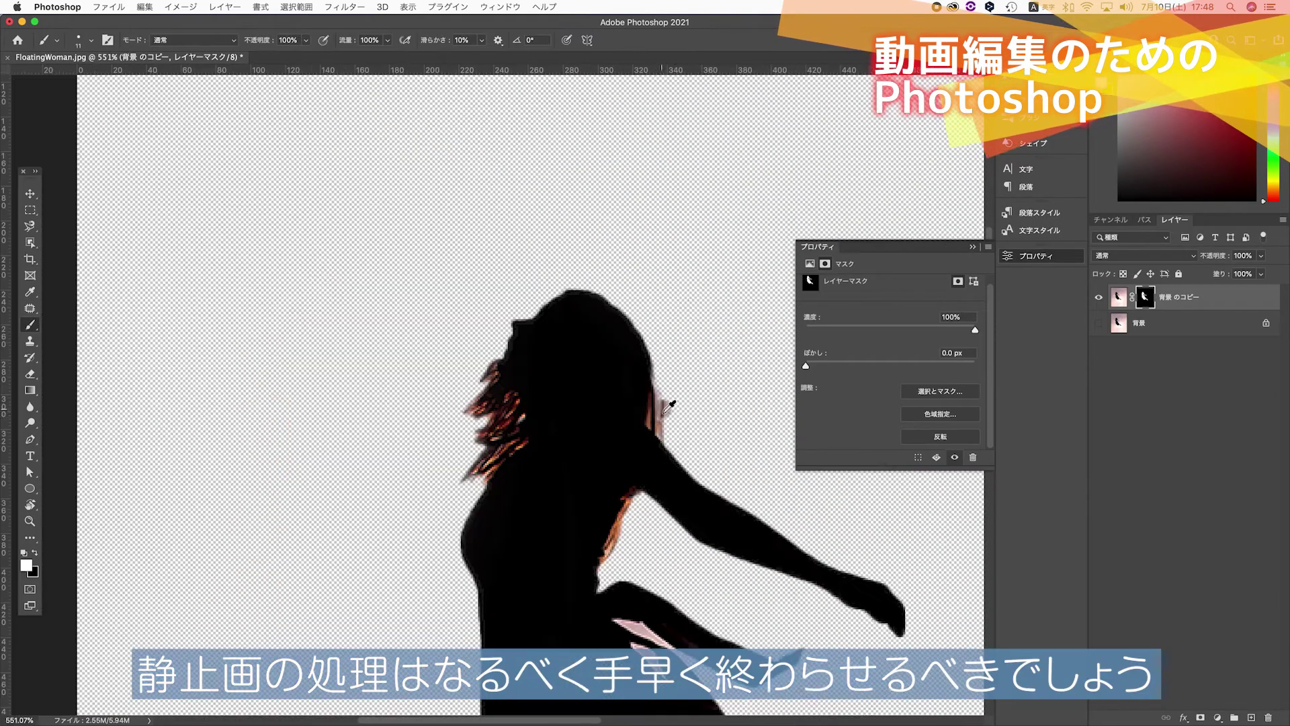
scroll(524, 420, "up", 4)
- Paint the hair strands back into the mask with white, then return to black
key("x")
left_click_drag(522, 420, 461, 527)
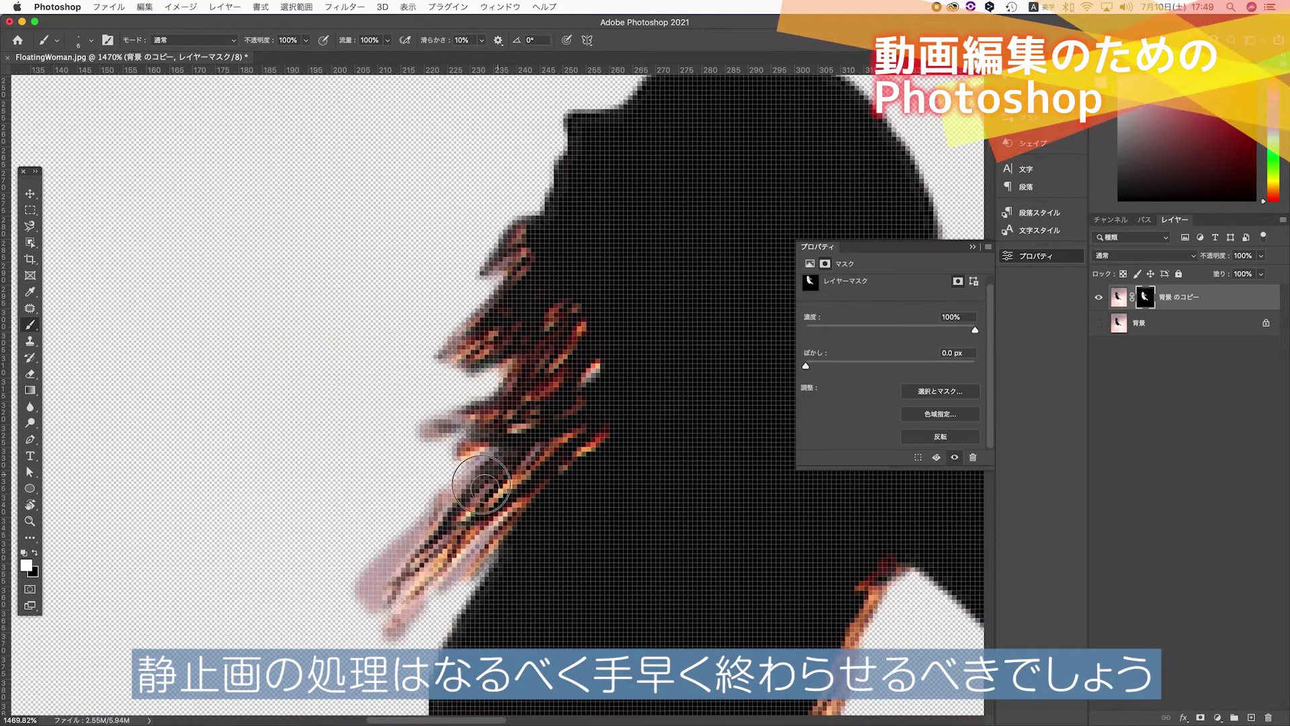
key("x")
right_click(581, 166)
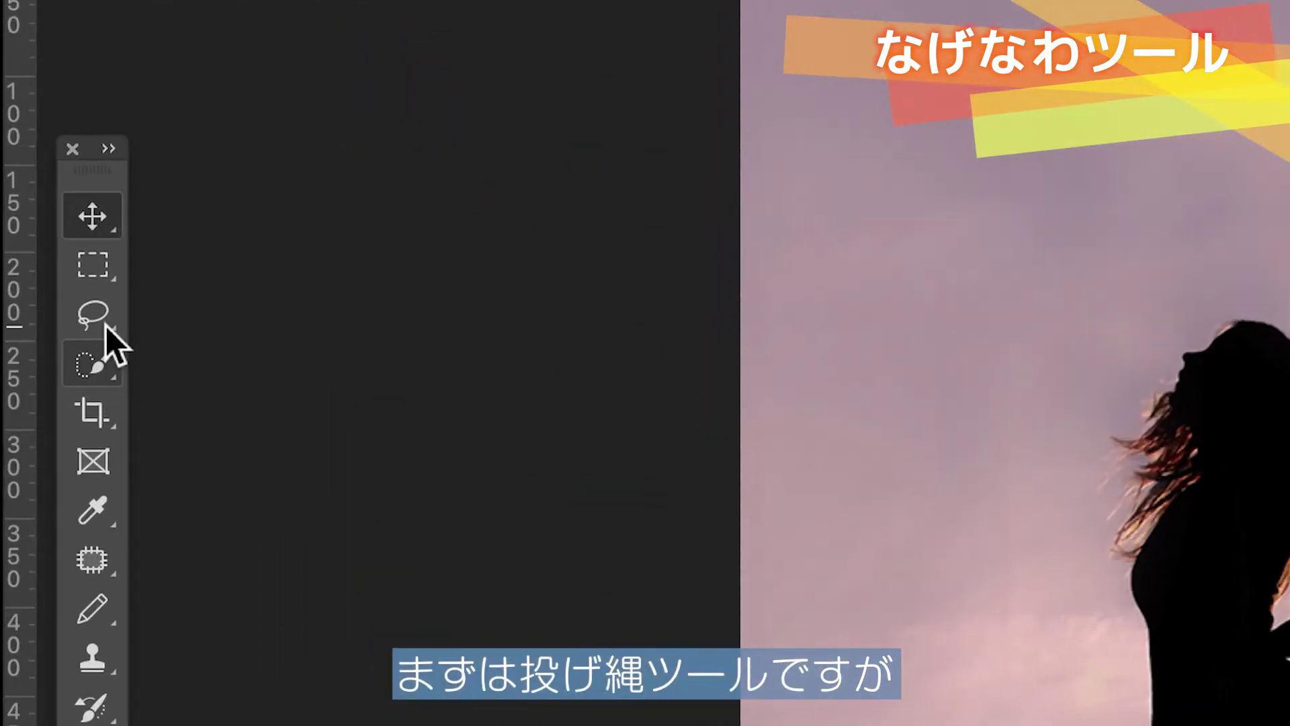
- Lasso a freehand selection around the woman, refining it at her hand and arm
right_click(106, 325)
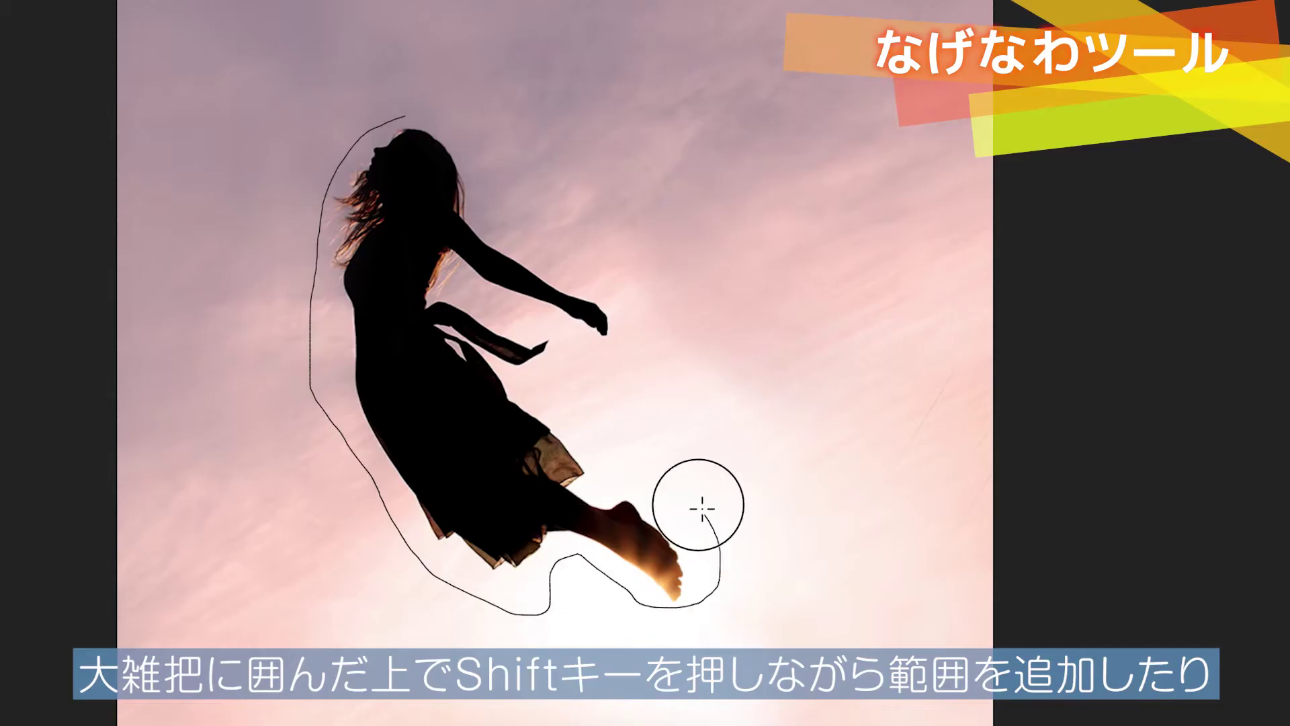
mouse_move(697, 513)
left_mouse_down()
mouse_move(568, 351)
mouse_move(627, 350)
left_mouse_up()
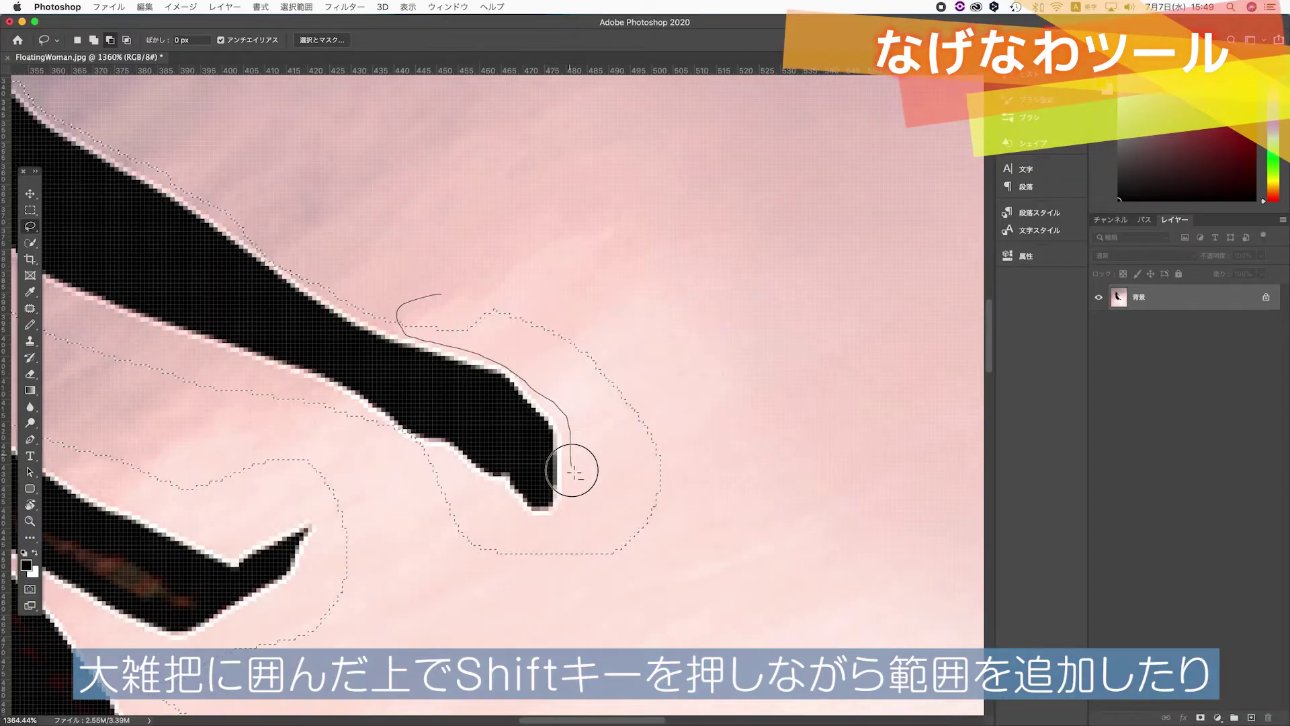
mouse_move(574, 472)
left_mouse_down()
mouse_move(557, 525)
mouse_move(419, 484)
left_mouse_up()
mouse_move(614, 599)
left_mouse_down()
mouse_move(720, 274)
mouse_move(654, 262)
left_mouse_up()
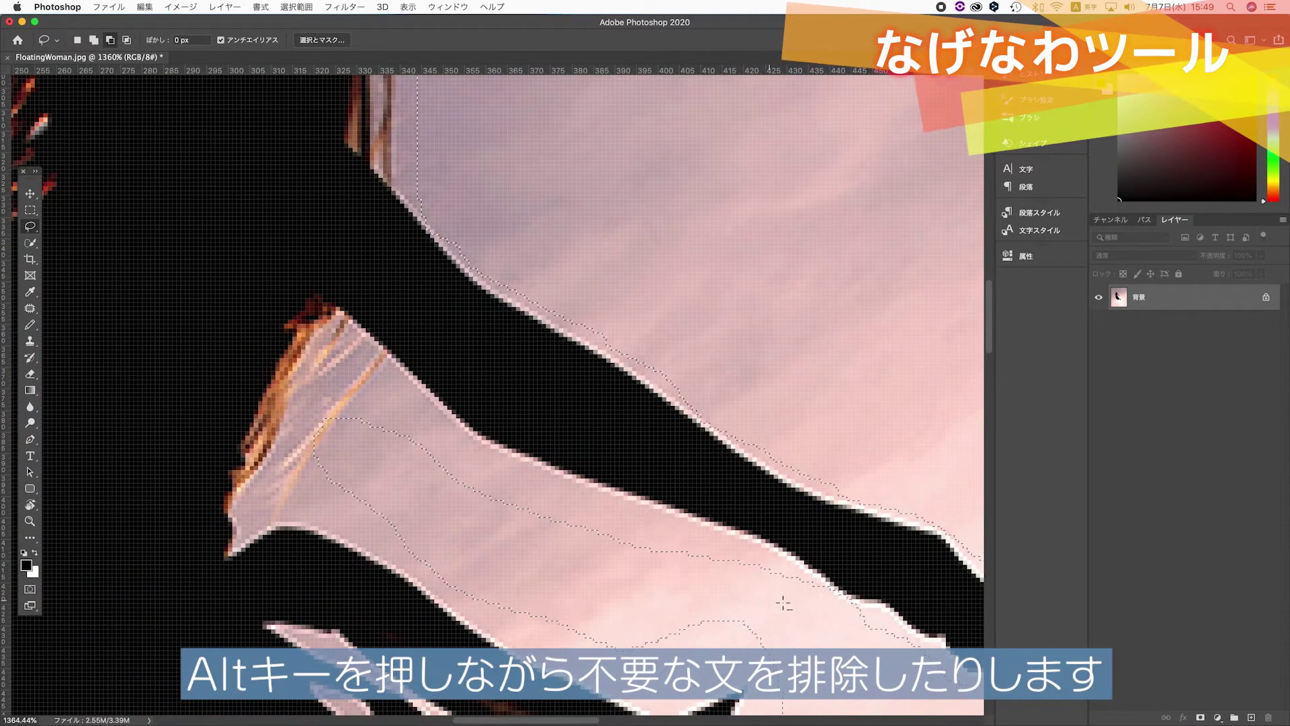
left_click_drag(821, 597, 790, 567)
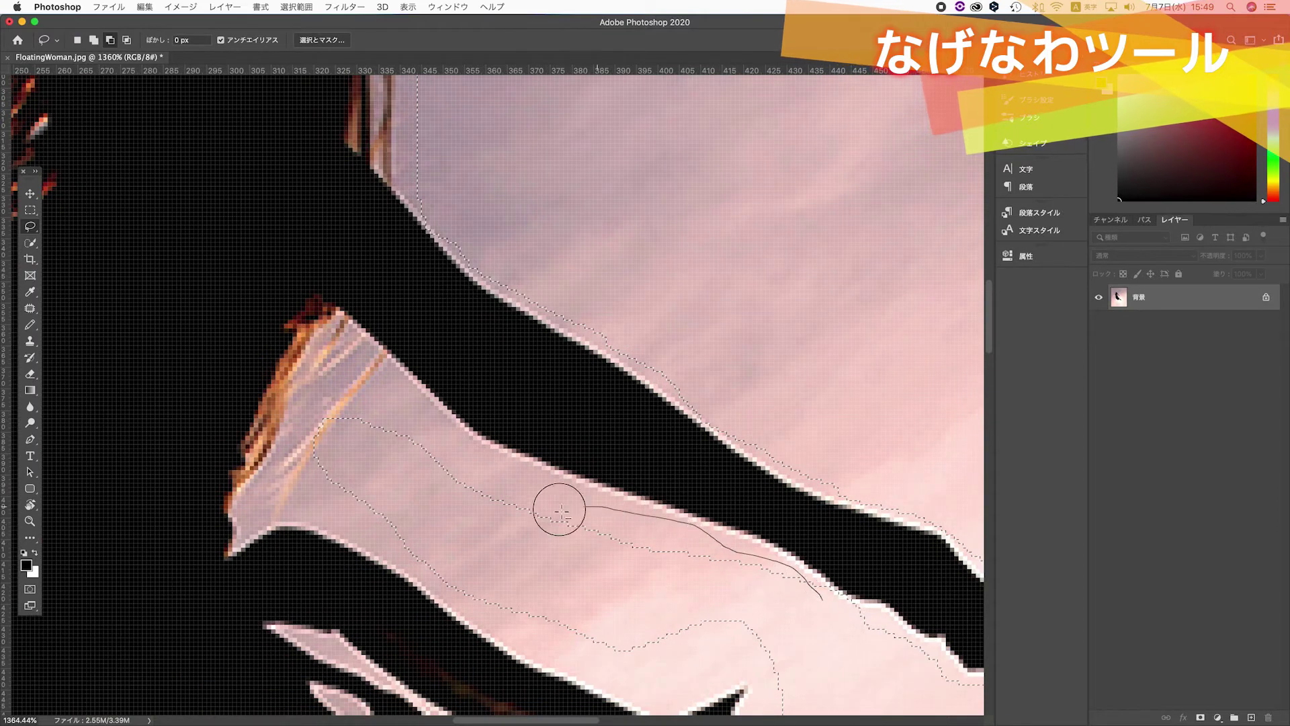
left_click_drag(598, 508, 734, 596)
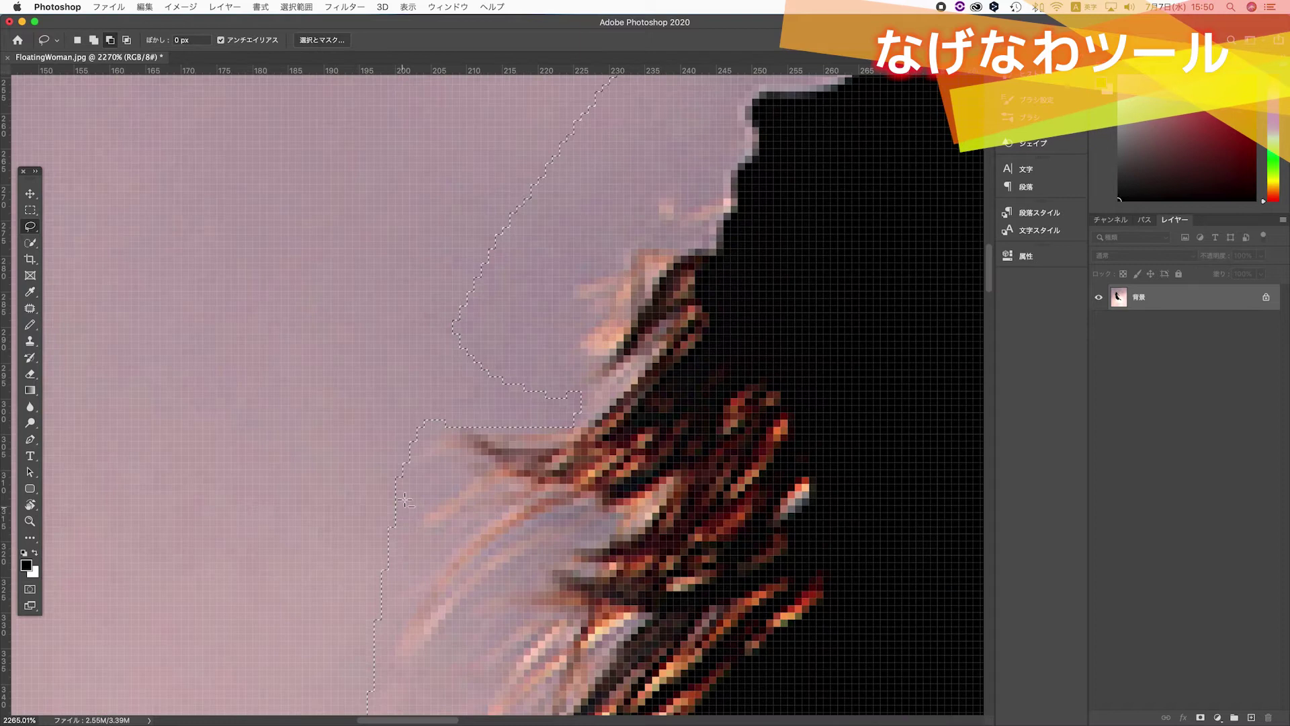
- Extend the lasso selection over her loose hair strands and fit the image on screen
left_click_drag(355, 479, 411, 473)
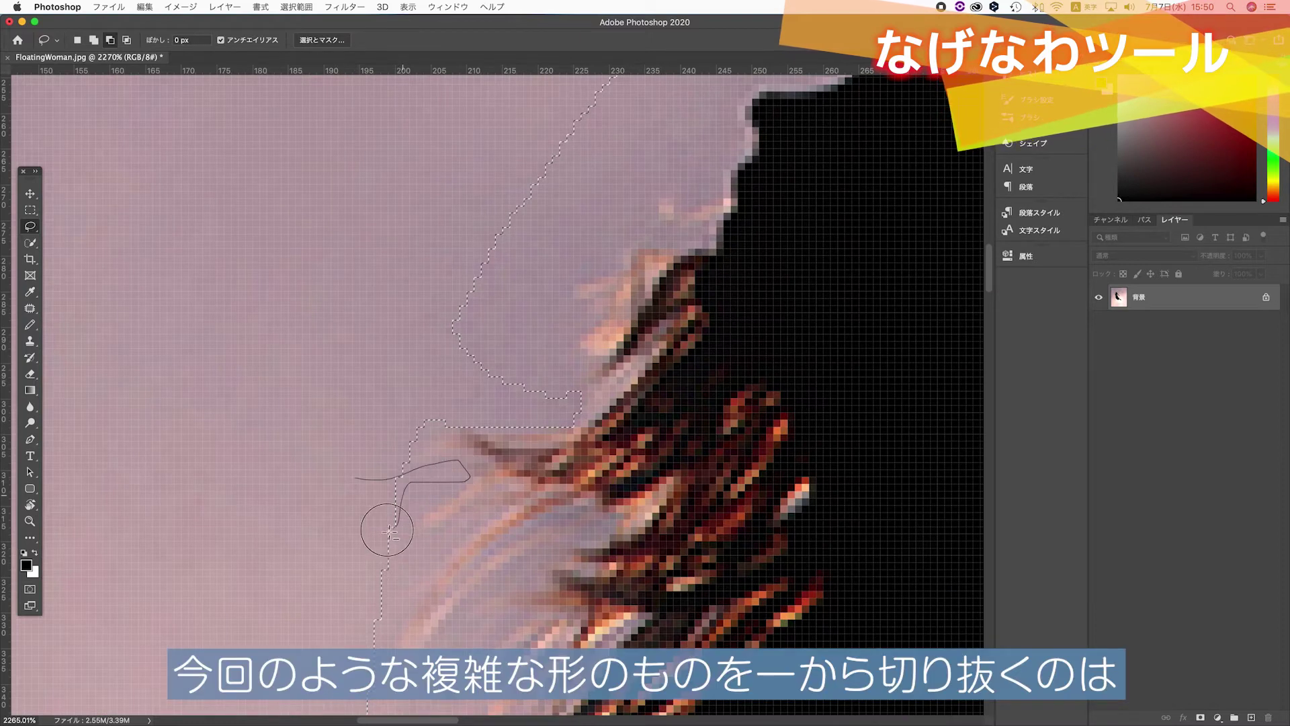
left_click_drag(376, 550, 377, 550)
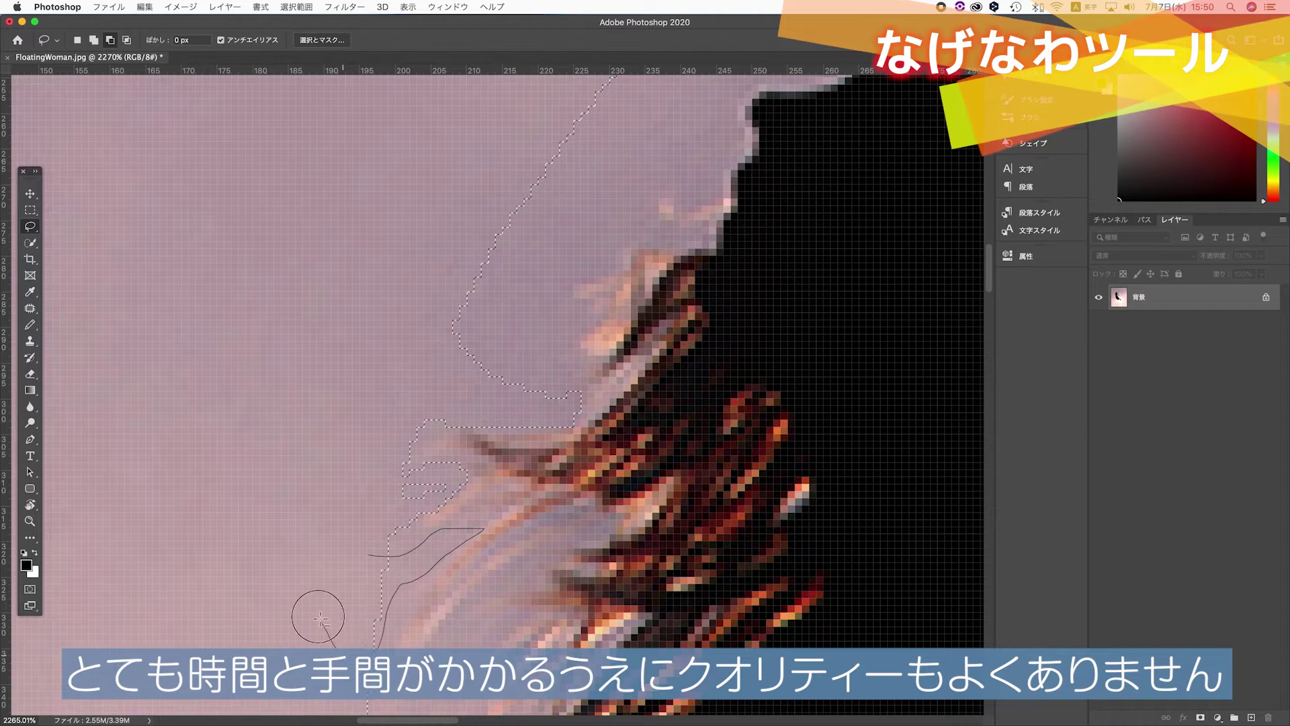
left_click_drag(415, 605, 345, 605)
key("super+0")
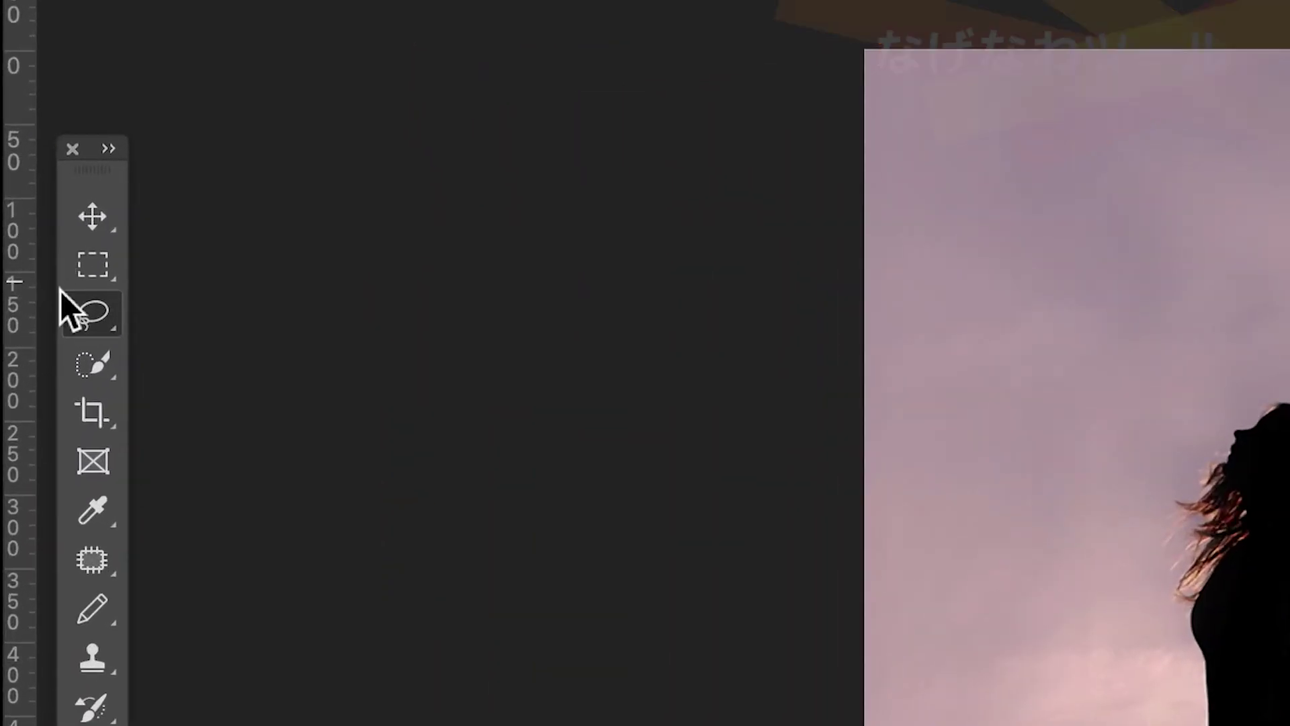
right_click(29, 224)
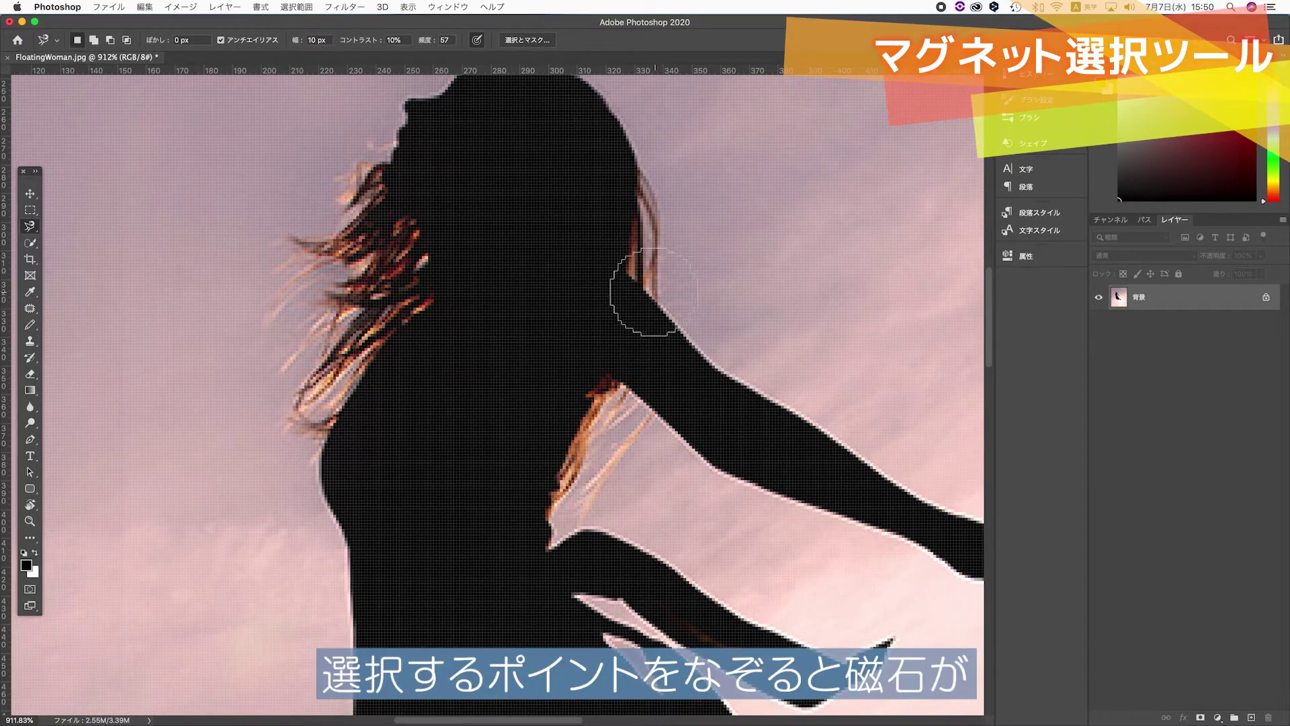
- Trace the woman's arm, hand and outline with the Magnetic Lasso
left_click_drag(710, 362, 766, 396)
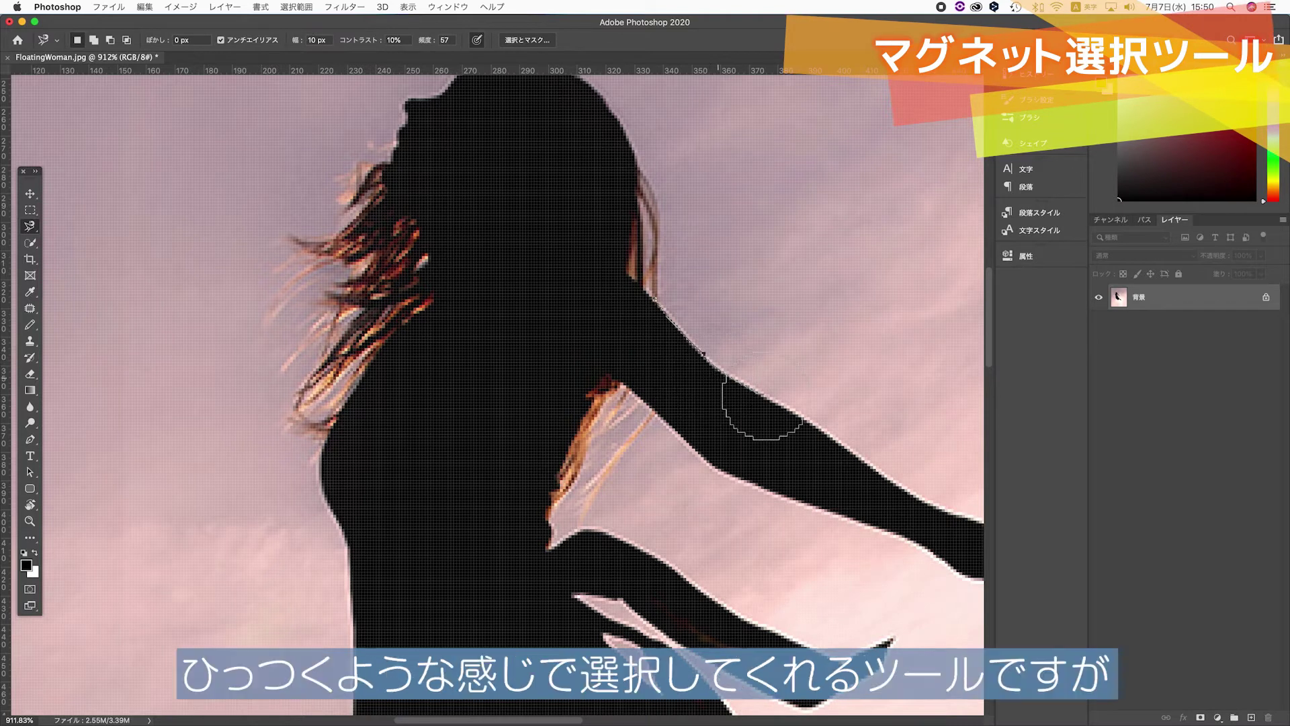
scroll(958, 511, "down", 3)
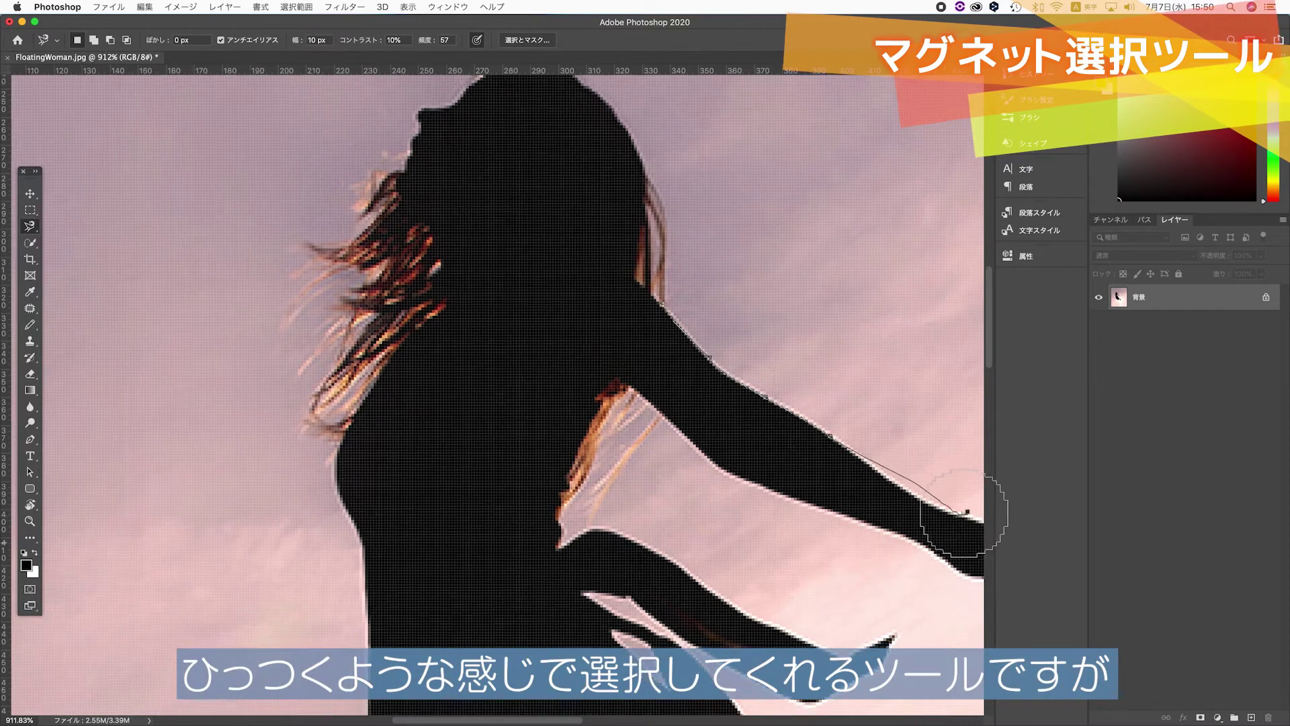
scroll(961, 514, "down", 3)
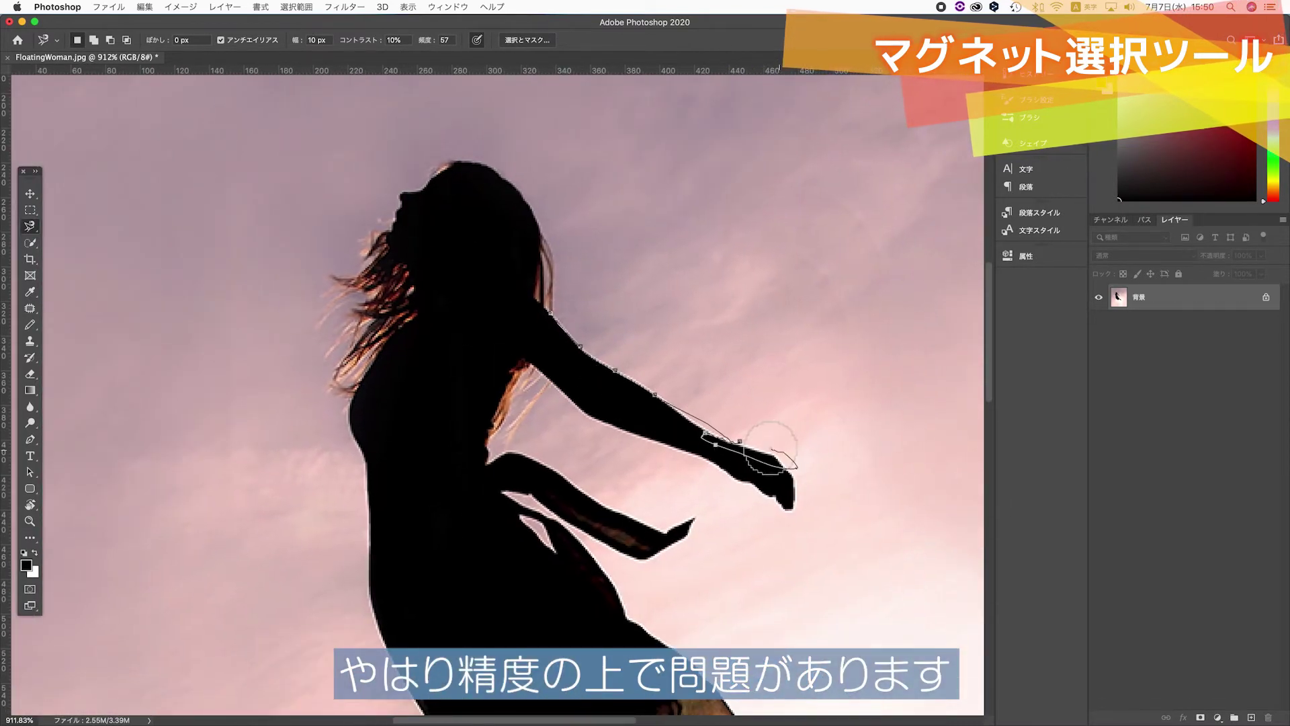
left_click_drag(733, 440, 806, 474)
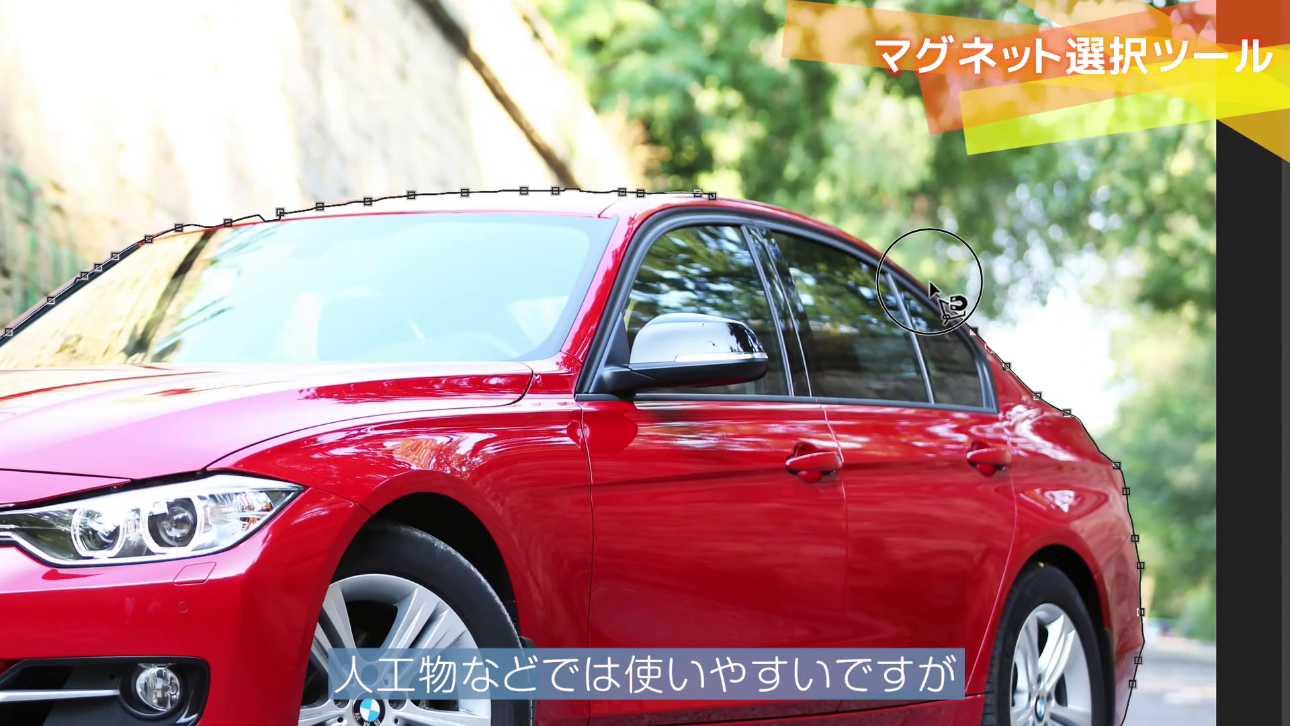
left_click_drag(931, 285, 784, 213)
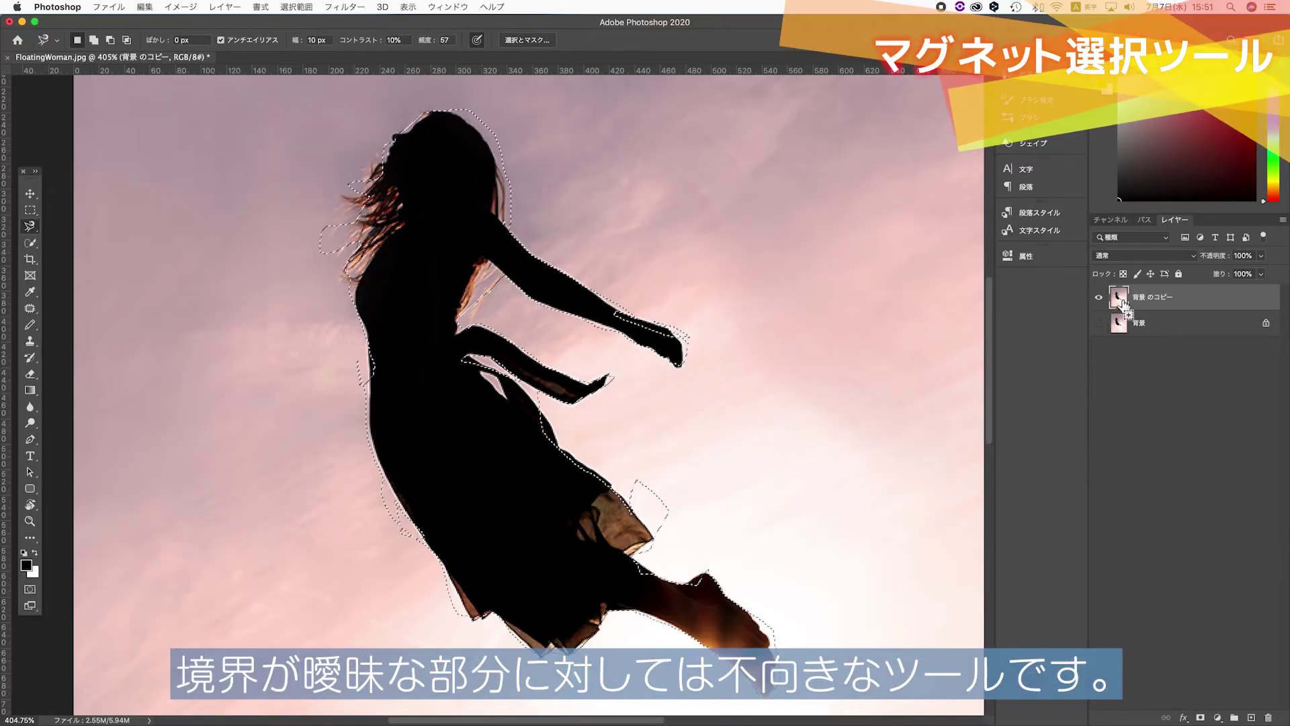
- Invert the selection, delete the sky from the layer copy and deselect
key("ctrl+shift+i")
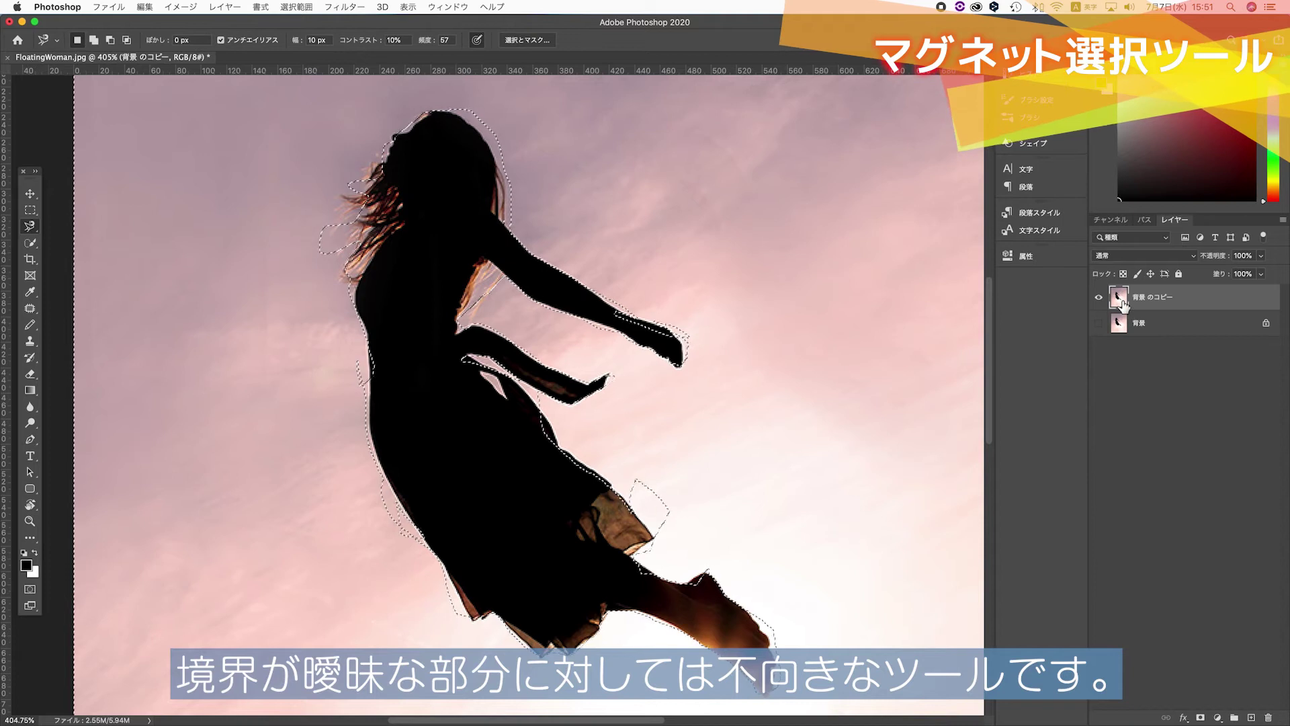
key("Delete")
key("ctrl+d")
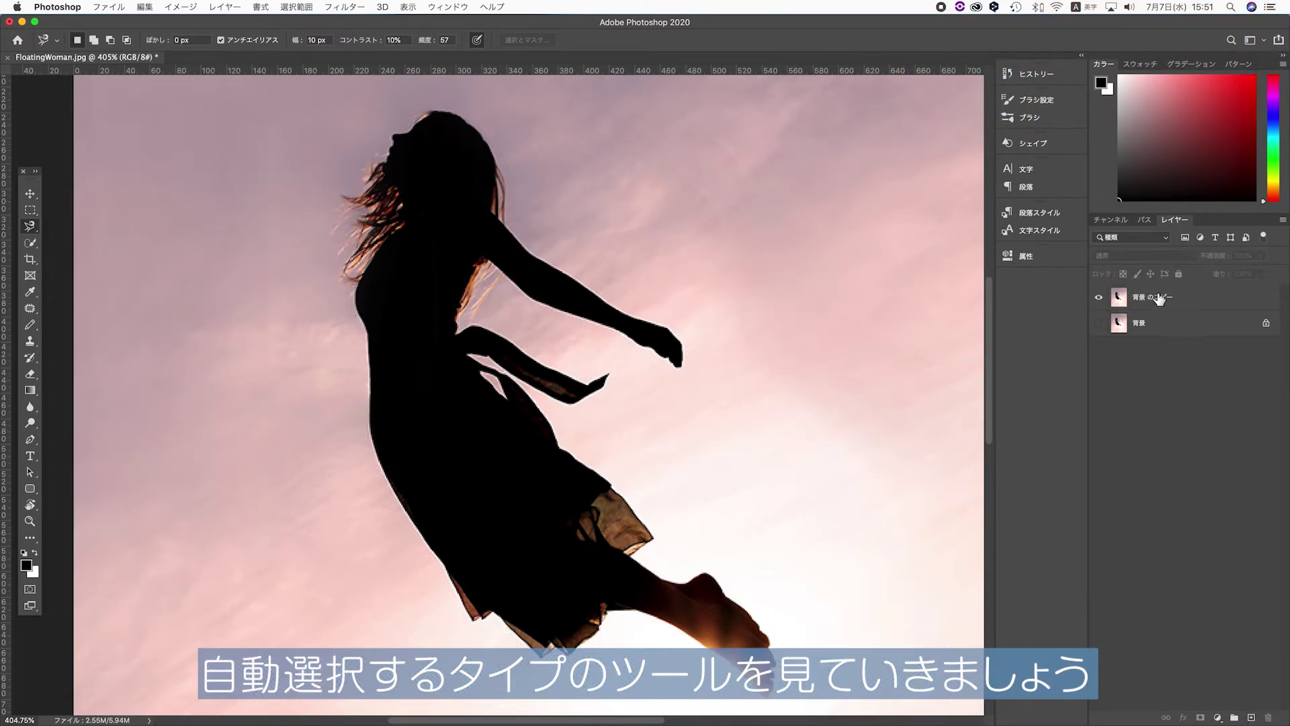
right_click(26, 225)
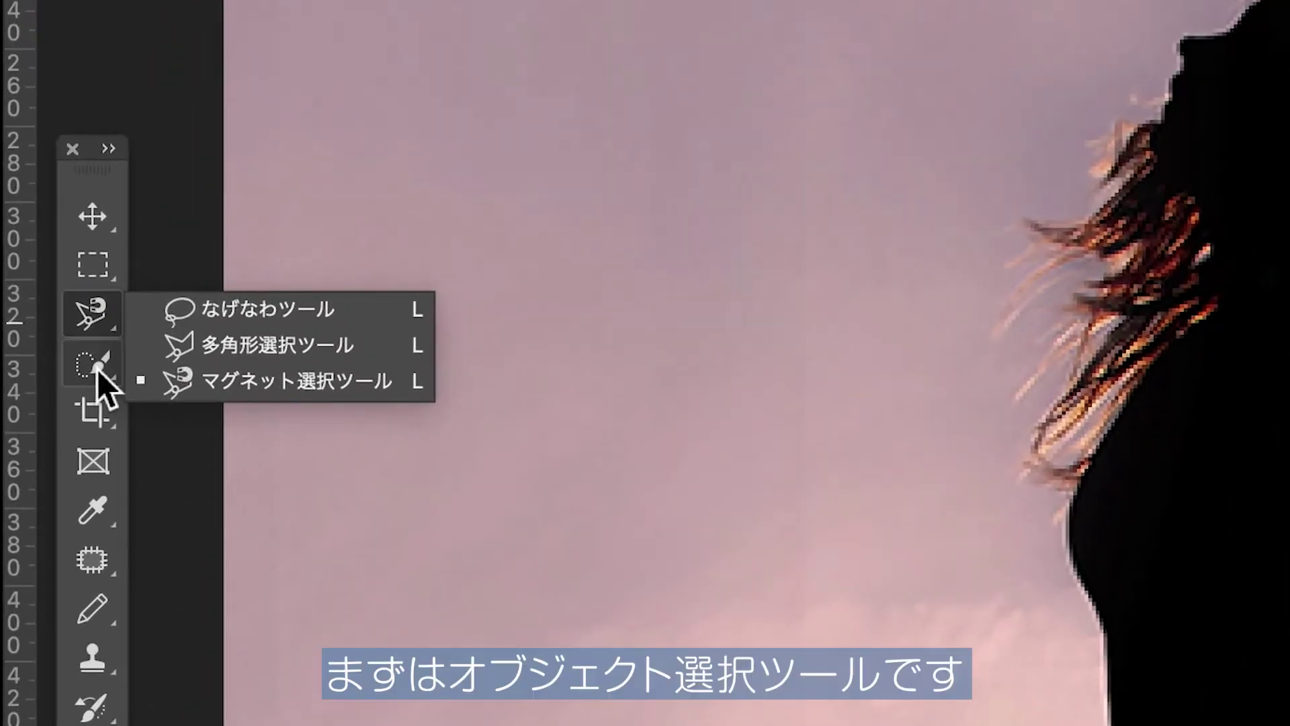
- Box-select the woman with the Object Selection Tool and inspect her hair edges in Select and Mask
right_click(97, 367)
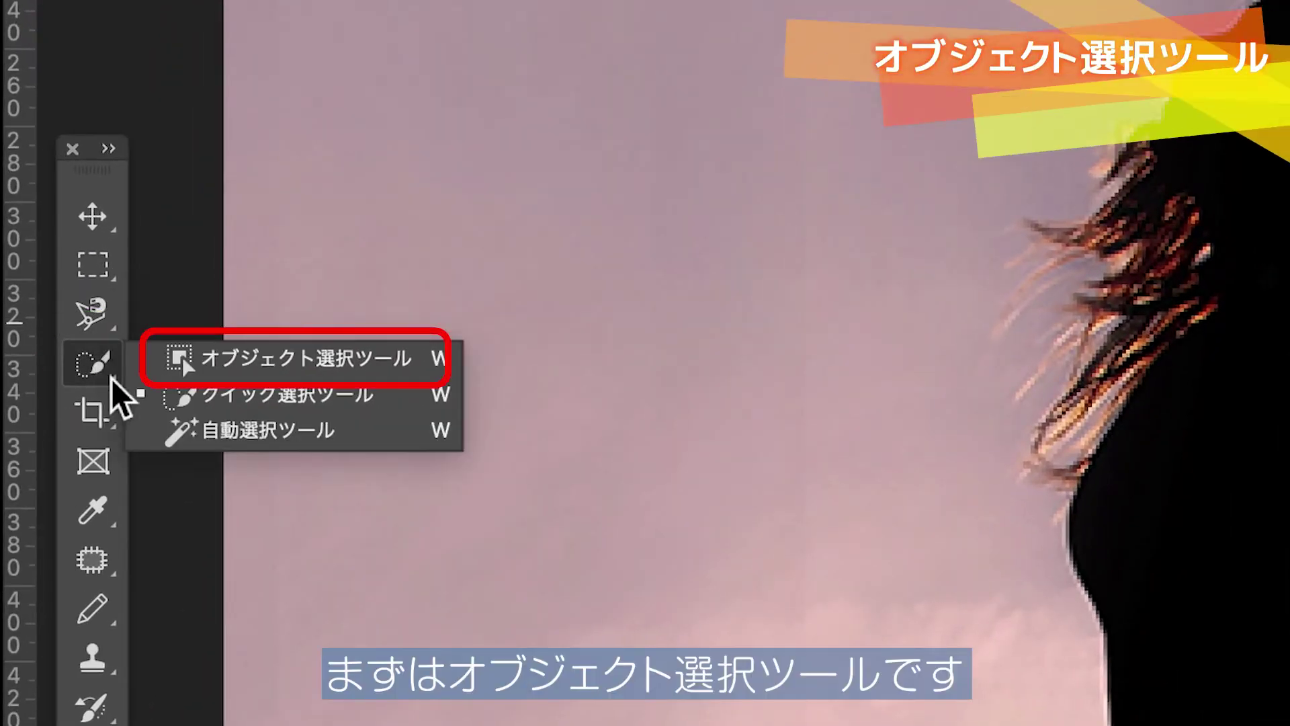
left_click(211, 367)
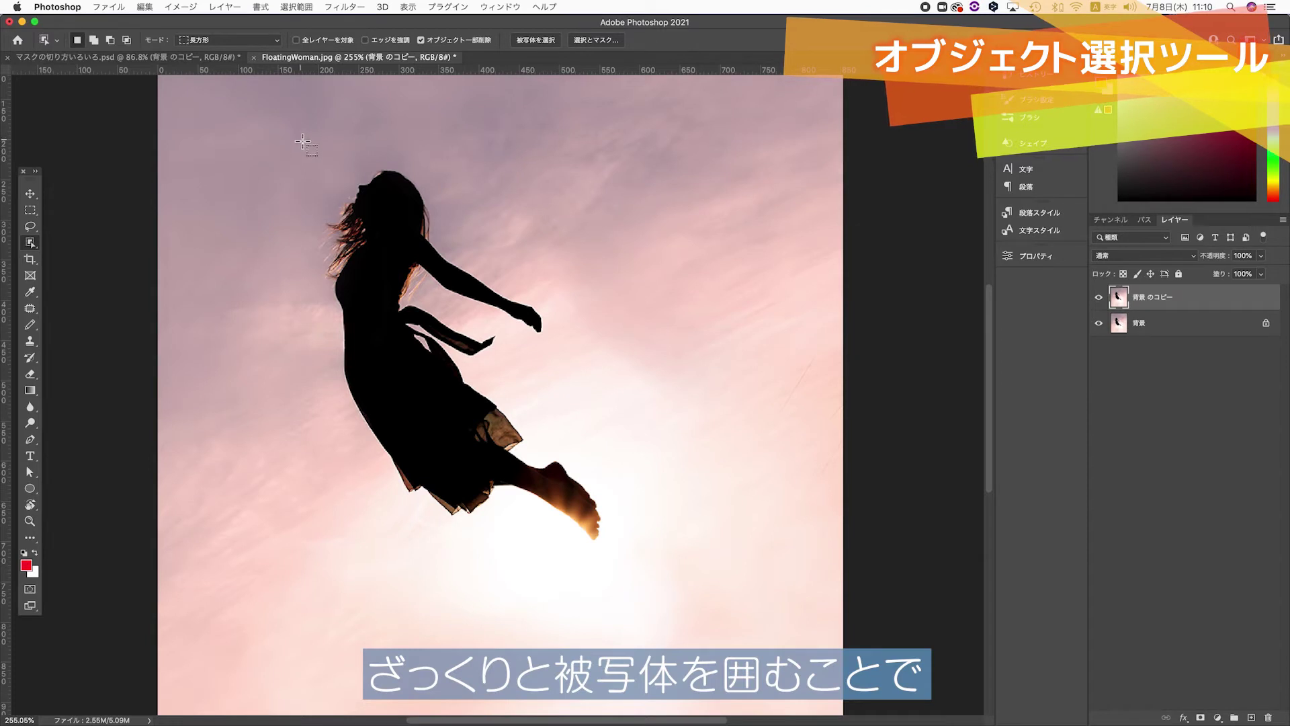
left_click_drag(301, 135, 645, 560)
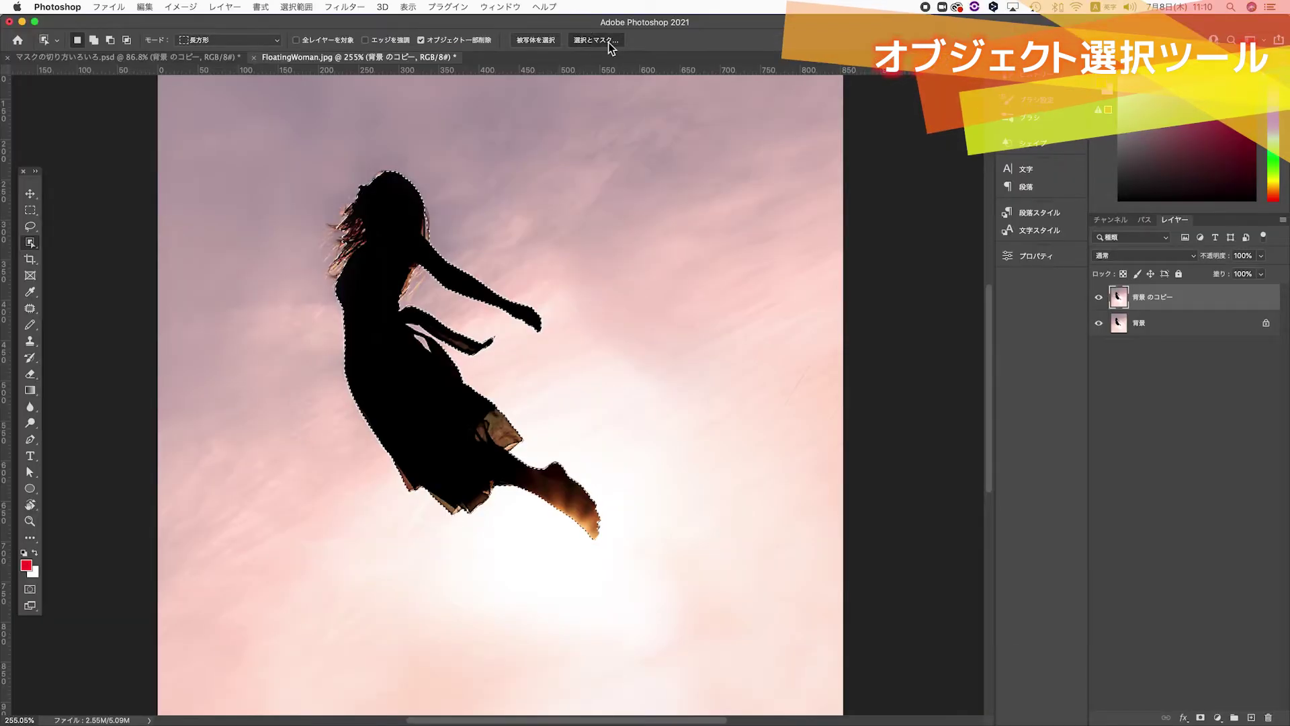
left_click(610, 47)
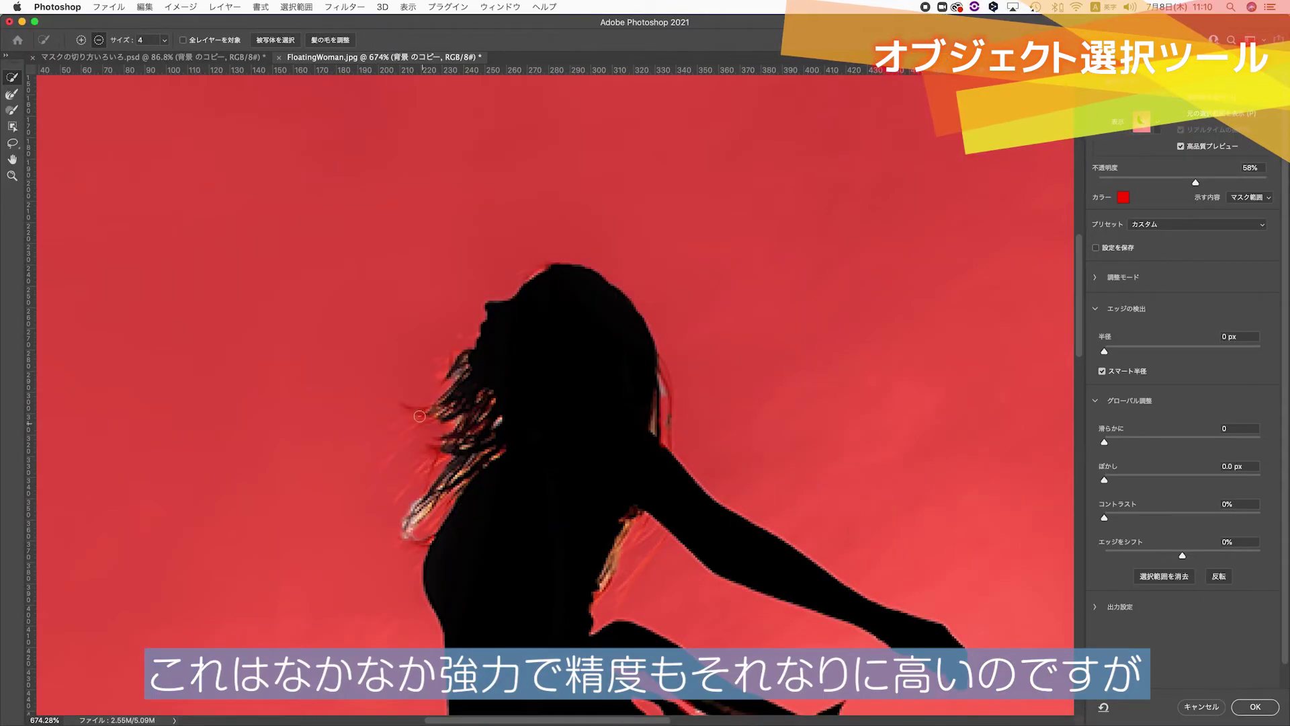
scroll(420, 416, "up", 5)
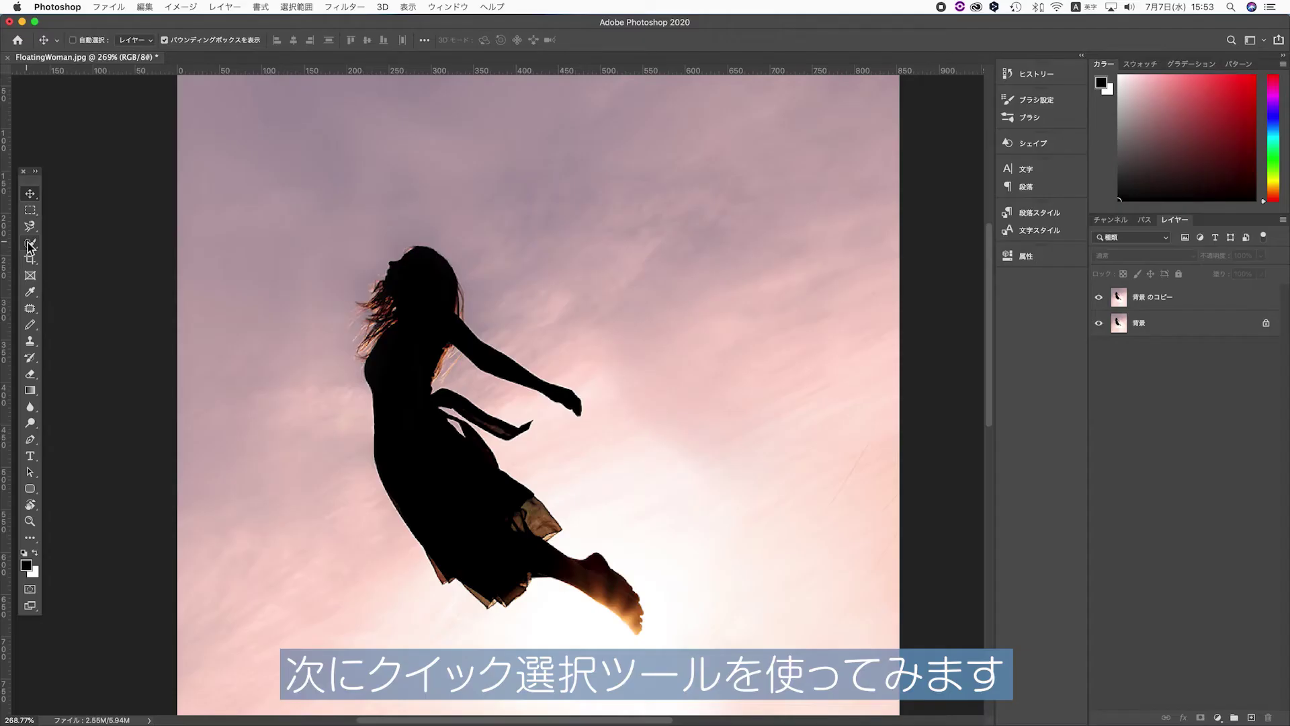
right_click(29, 172)
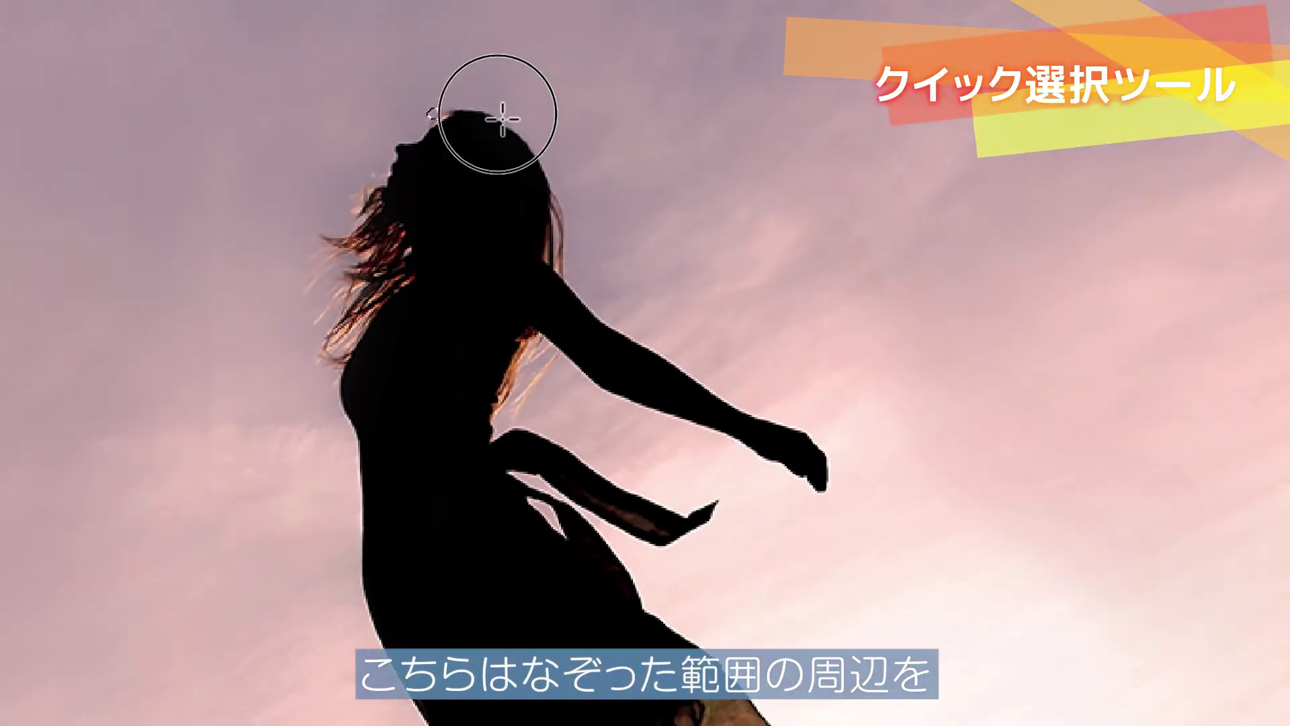
- Paint a Quick Selection over the woman and hide the Background layer to preview her
mouse_move(503, 119)
left_mouse_down()
mouse_move(571, 326)
mouse_move(518, 287)
mouse_move(395, 345)
mouse_move(510, 484)
mouse_move(607, 453)
left_mouse_up()
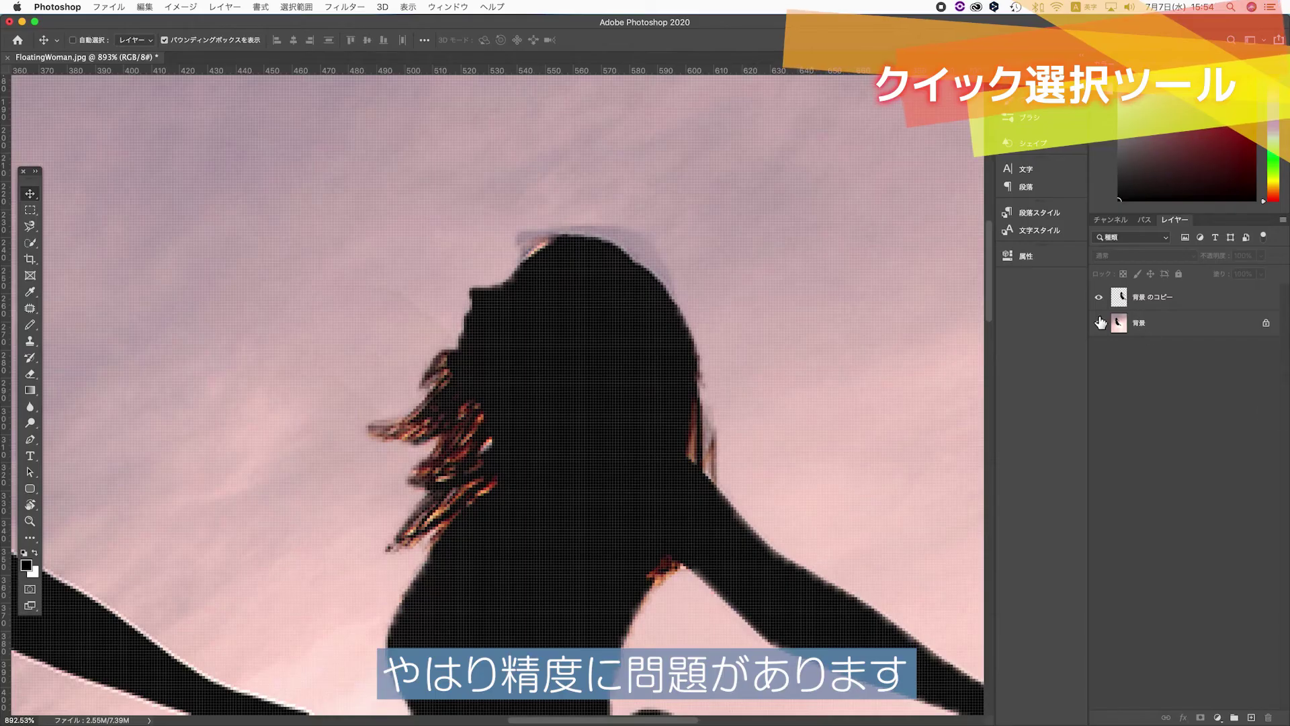
left_click(1100, 322)
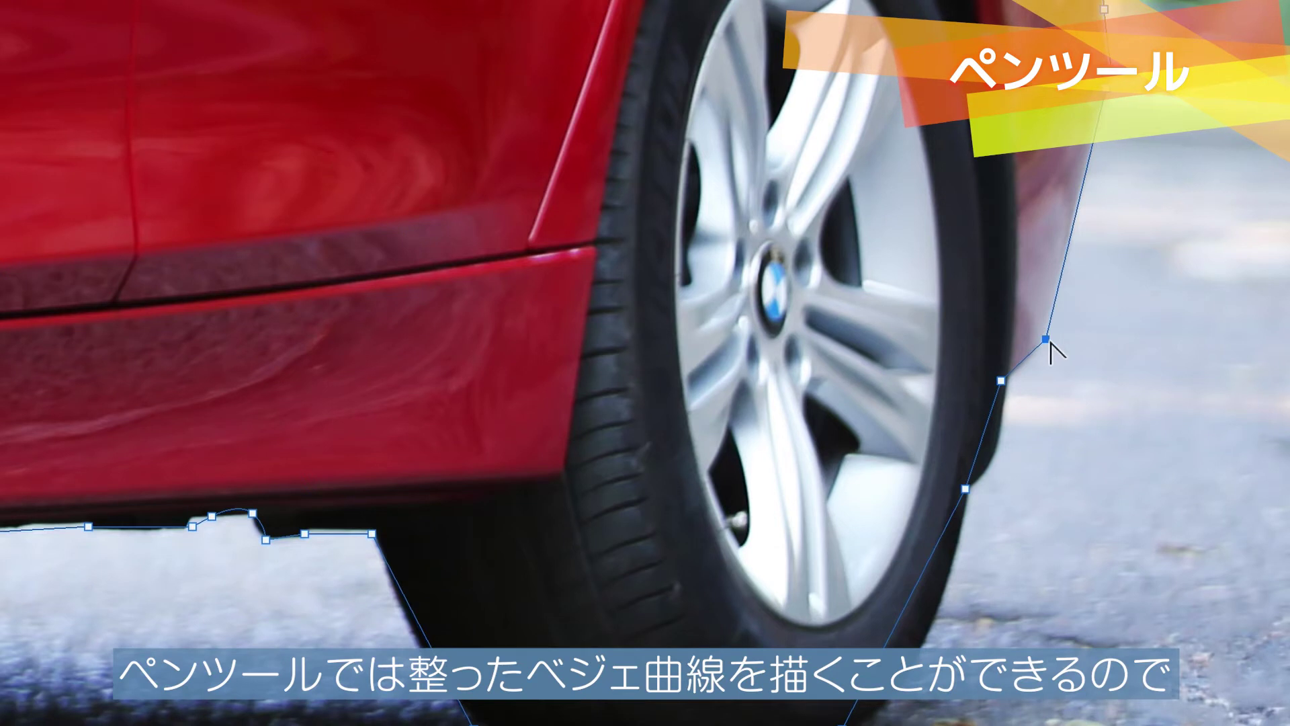
- Curve the pen path along the rear tyre with Bezier handles and nudge an anchor tighter
left_click_drag(1047, 340, 1056, 320)
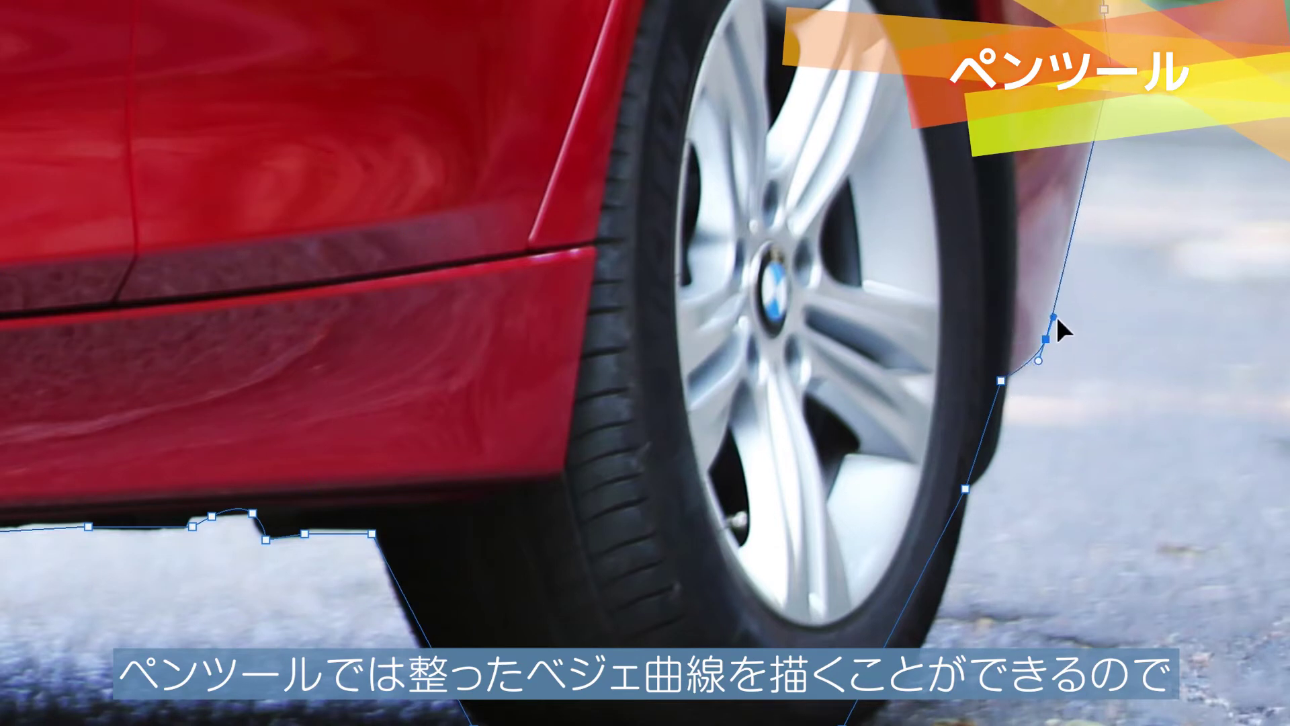
left_click_drag(966, 489, 1012, 447)
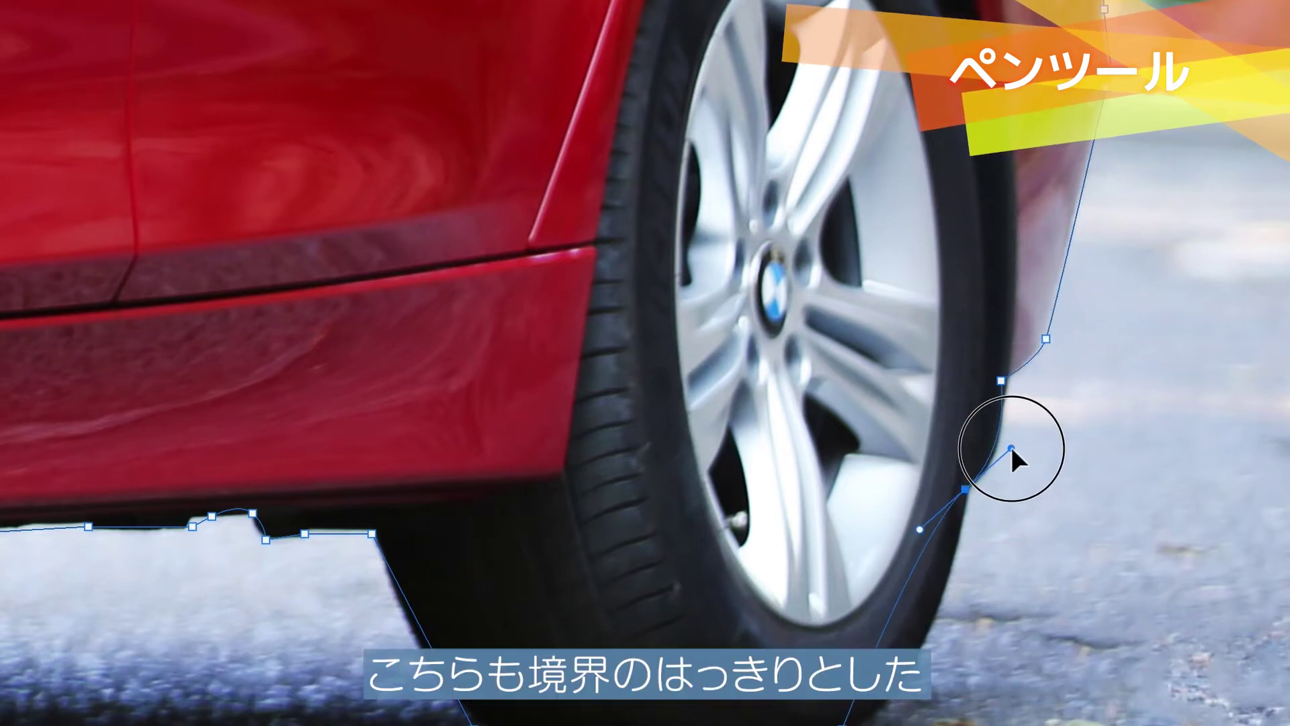
left_click(1002, 383)
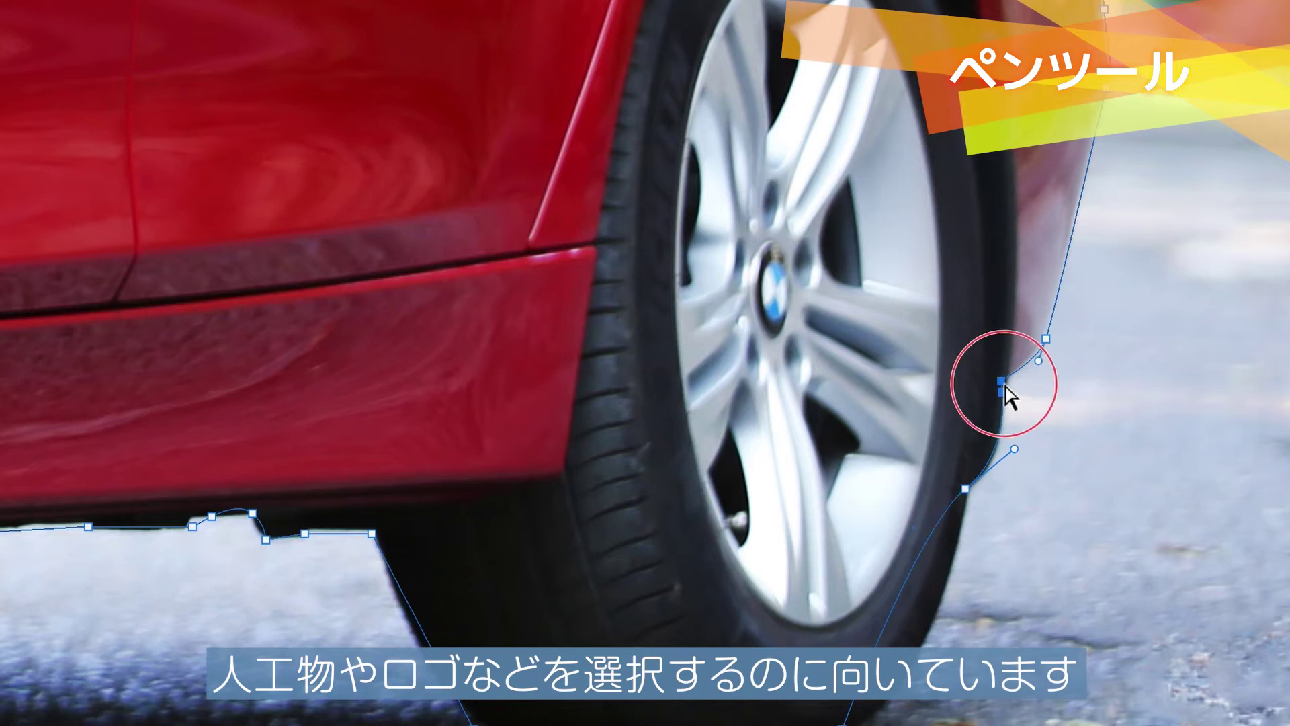
left_click_drag(1004, 384, 1007, 377)
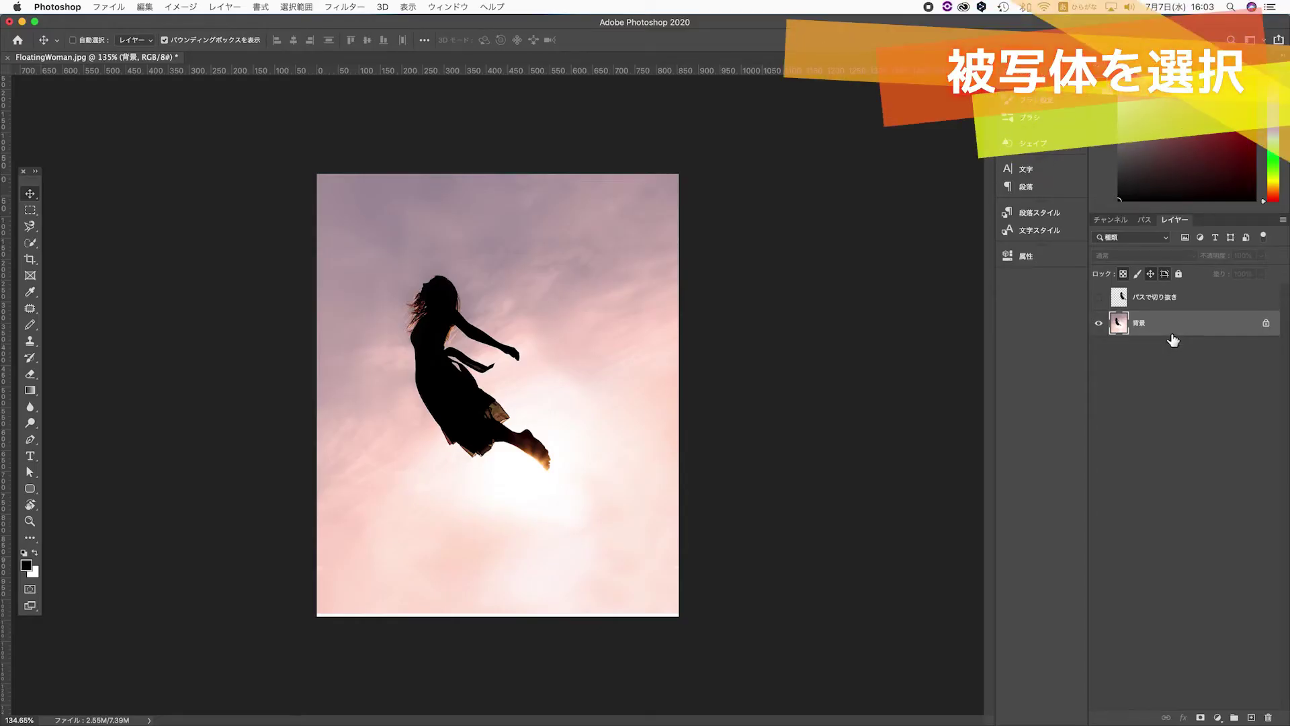
- Duplicate Background, isolate the woman via Select > Subject, and shift the cut-out right
left_click_drag(1178, 330, 1252, 718)
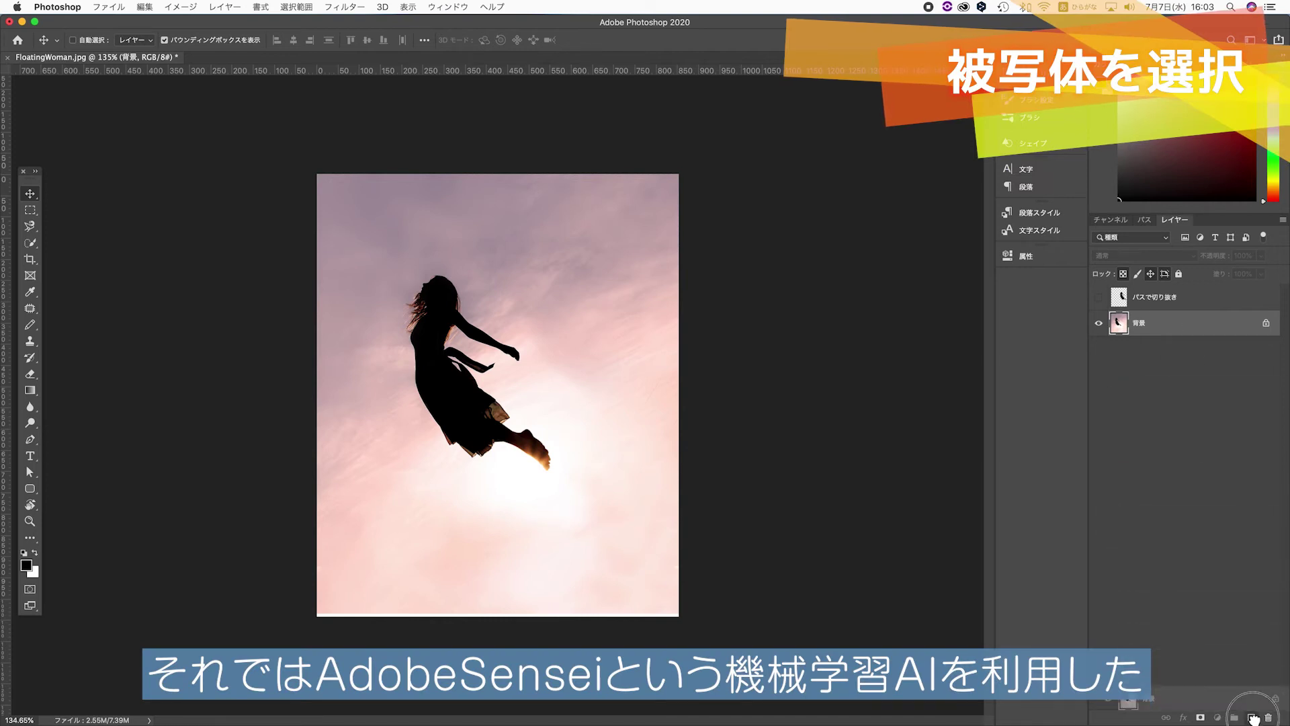
left_click(334, 7)
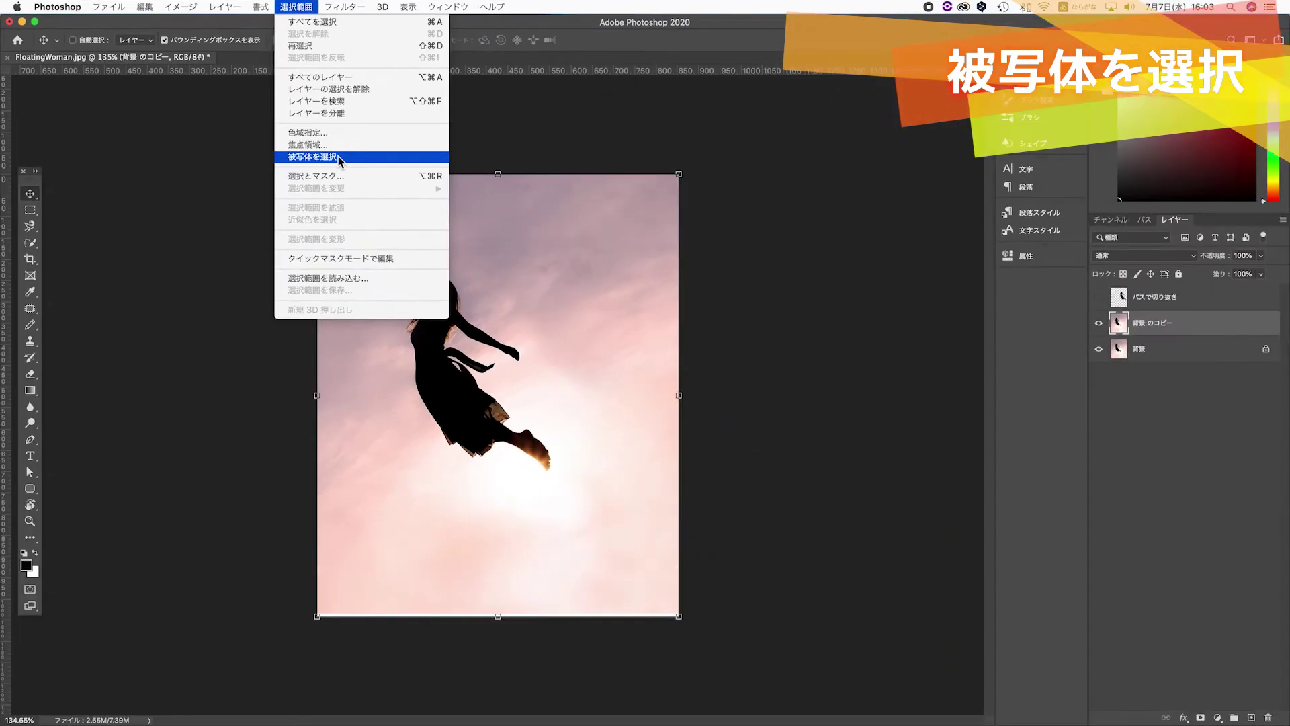
left_click(348, 155)
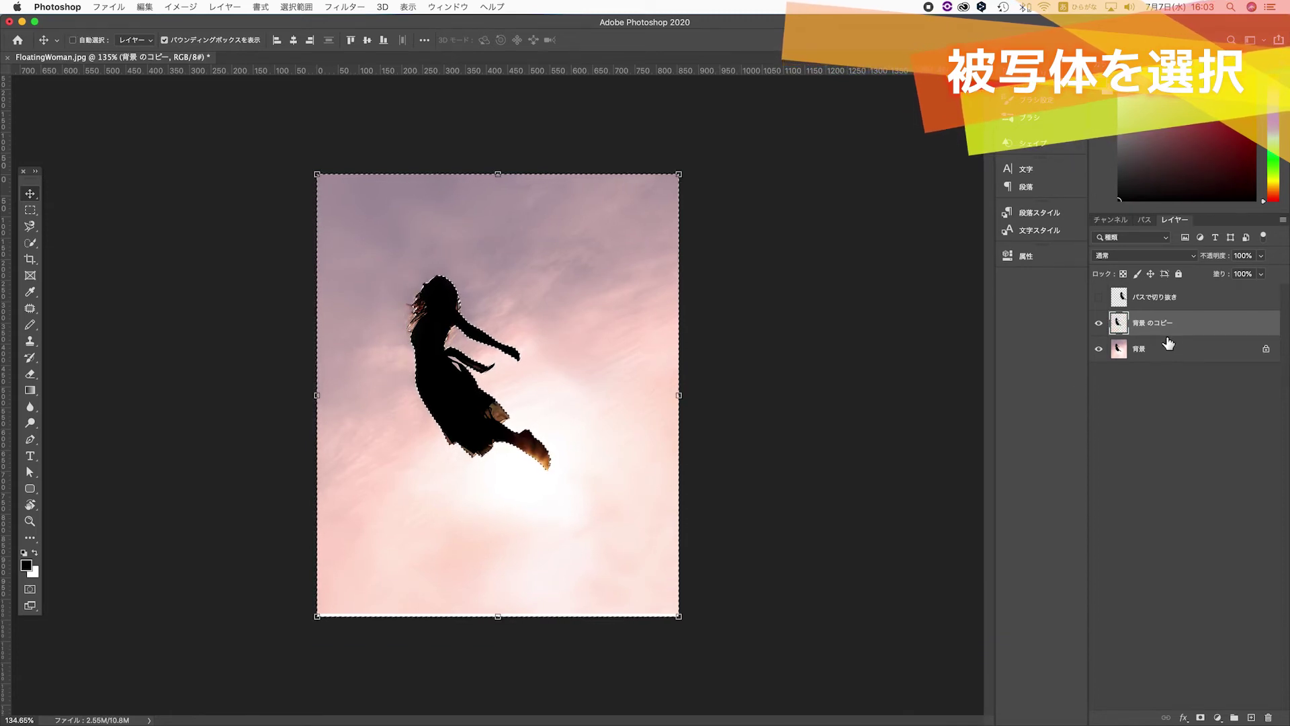
key("super+d")
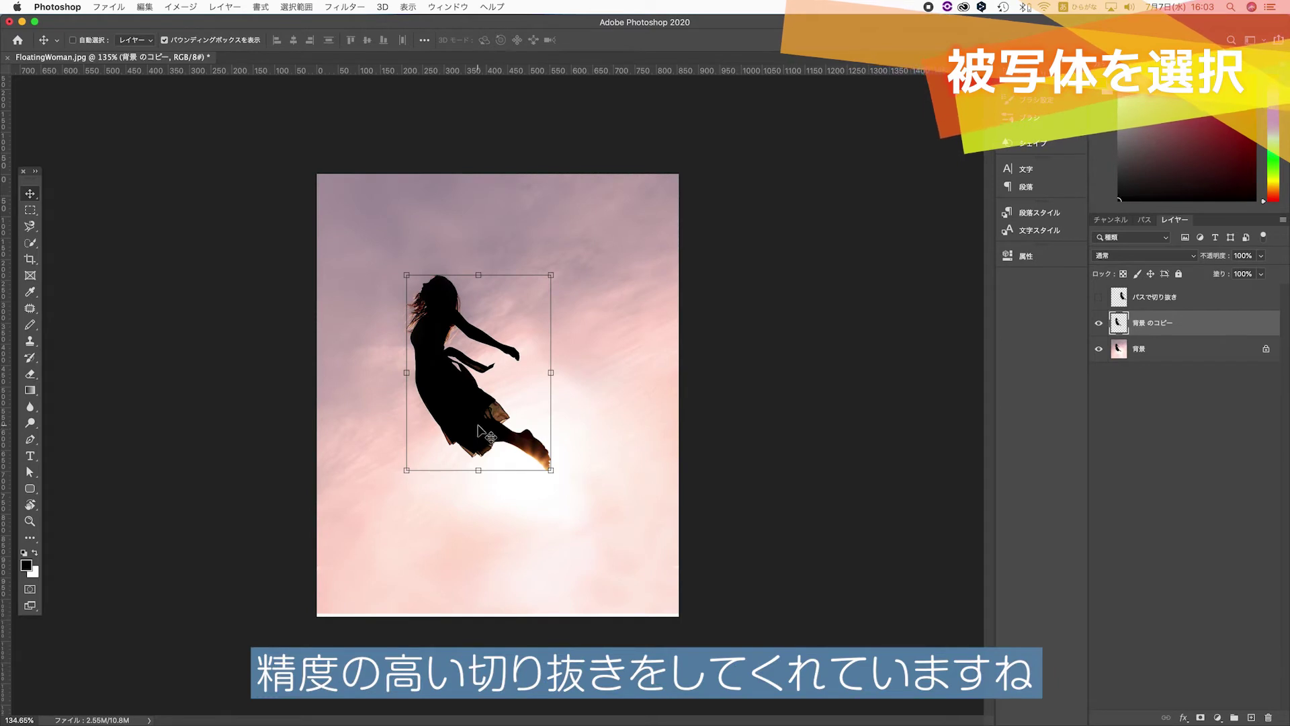
left_click_drag(479, 429, 580, 438)
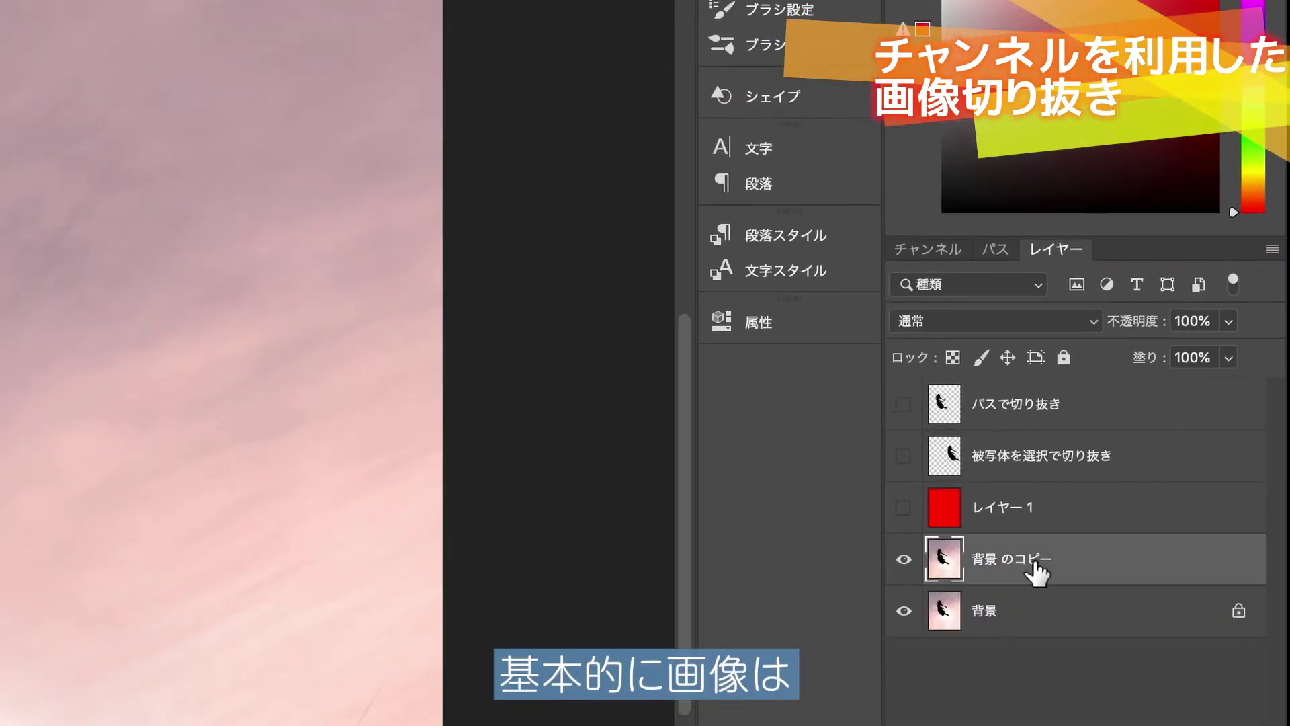
- View the Red, Green and Blue channels one by one in grayscale, ending on Green
left_click(947, 252)
left_click(1024, 338)
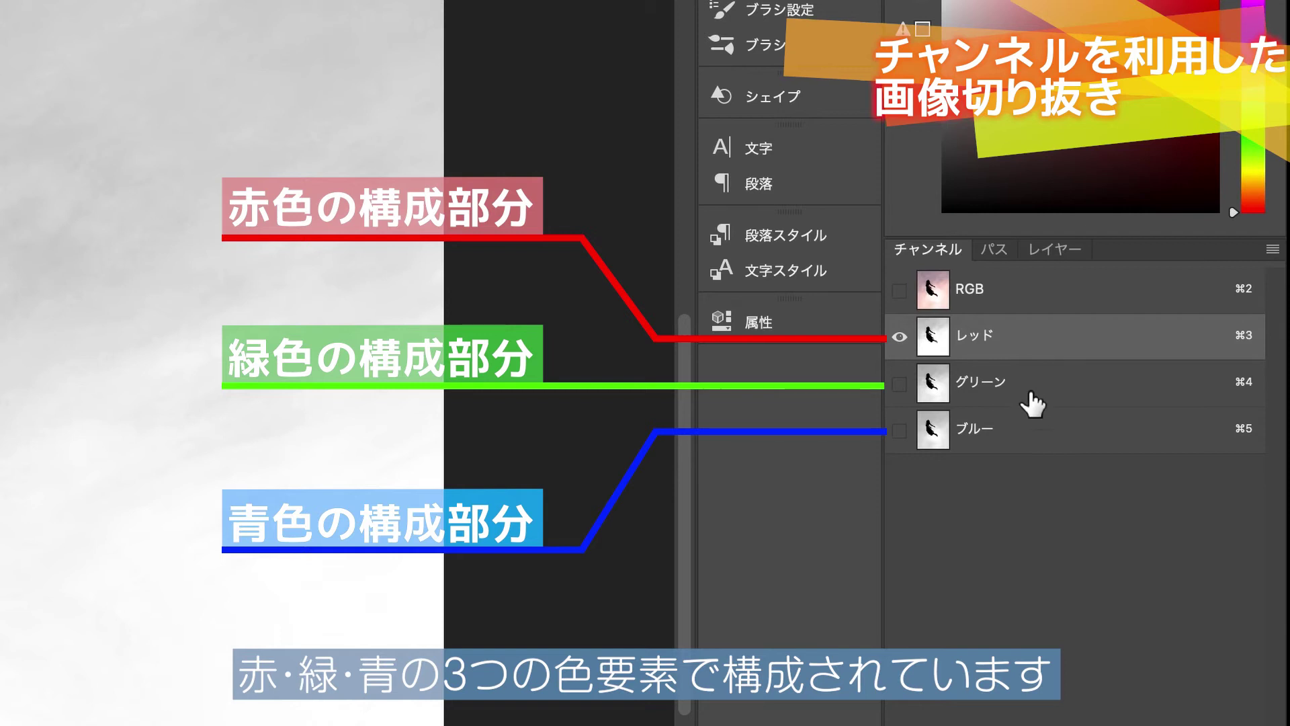
left_click(1031, 397)
left_click(1032, 334)
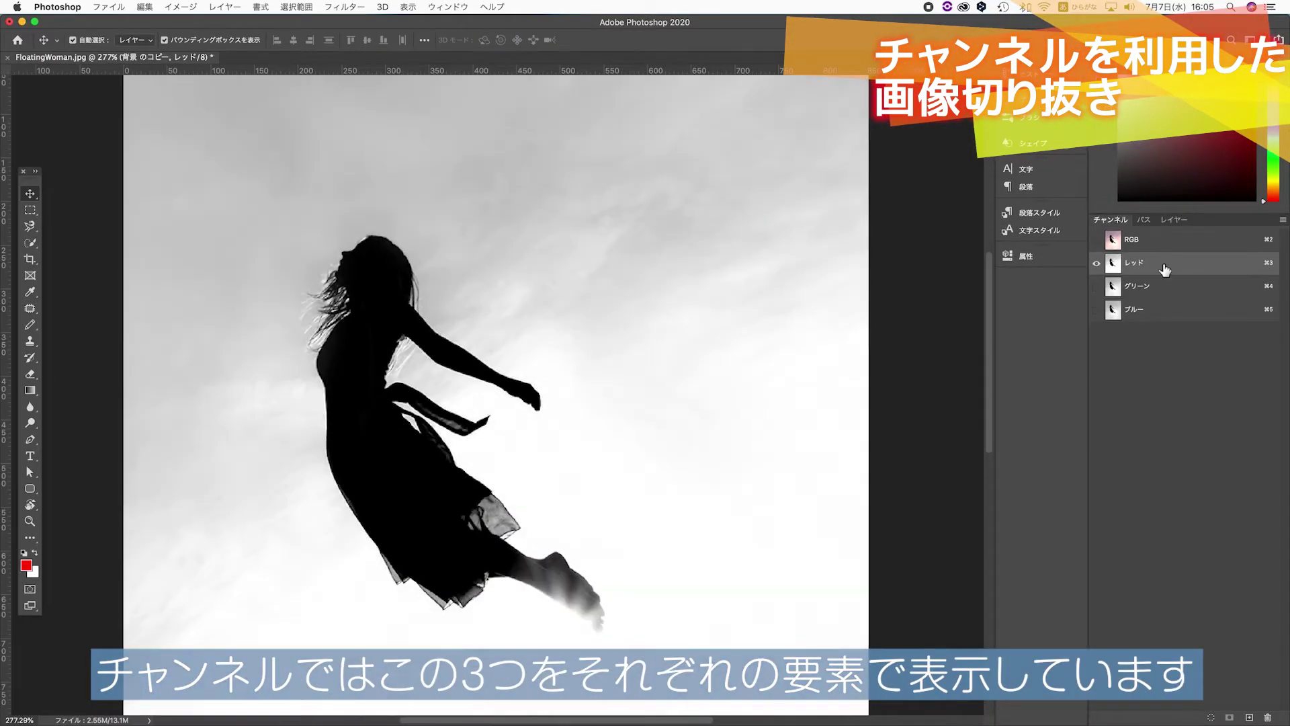
left_click(1163, 285)
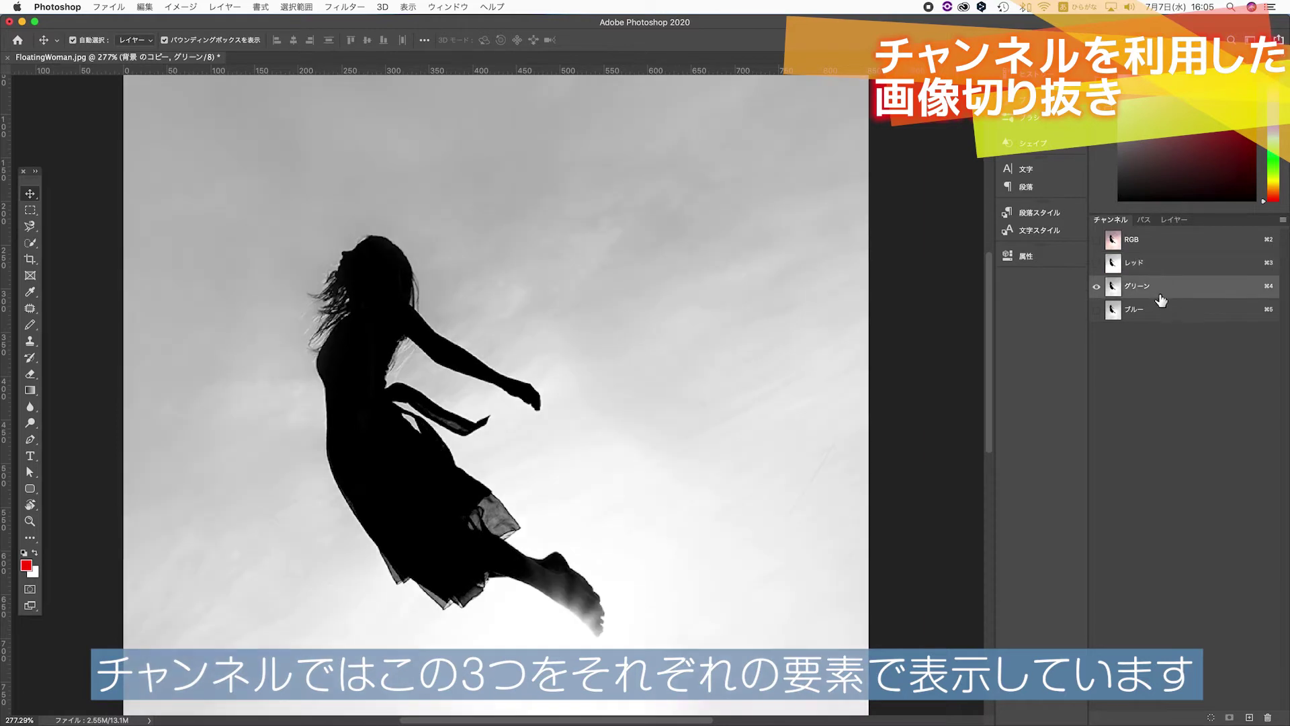
left_click(1155, 315)
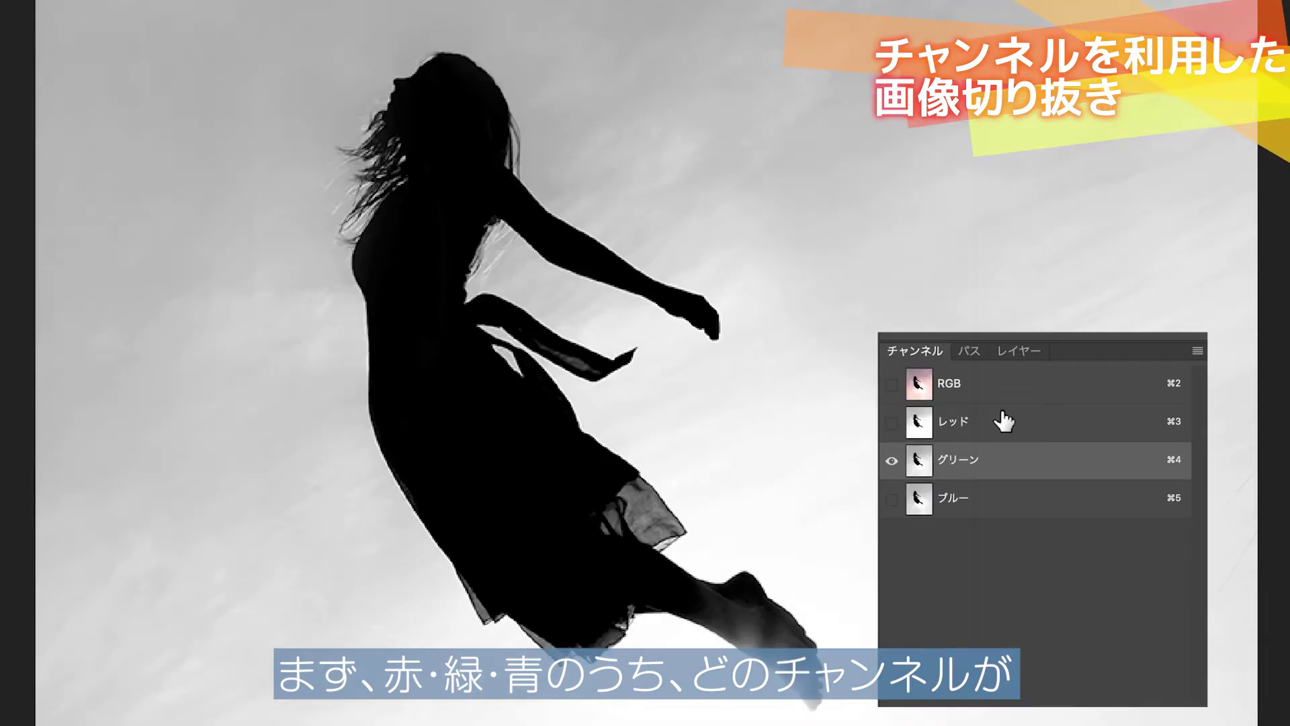
left_click(1001, 421)
left_click(1000, 460)
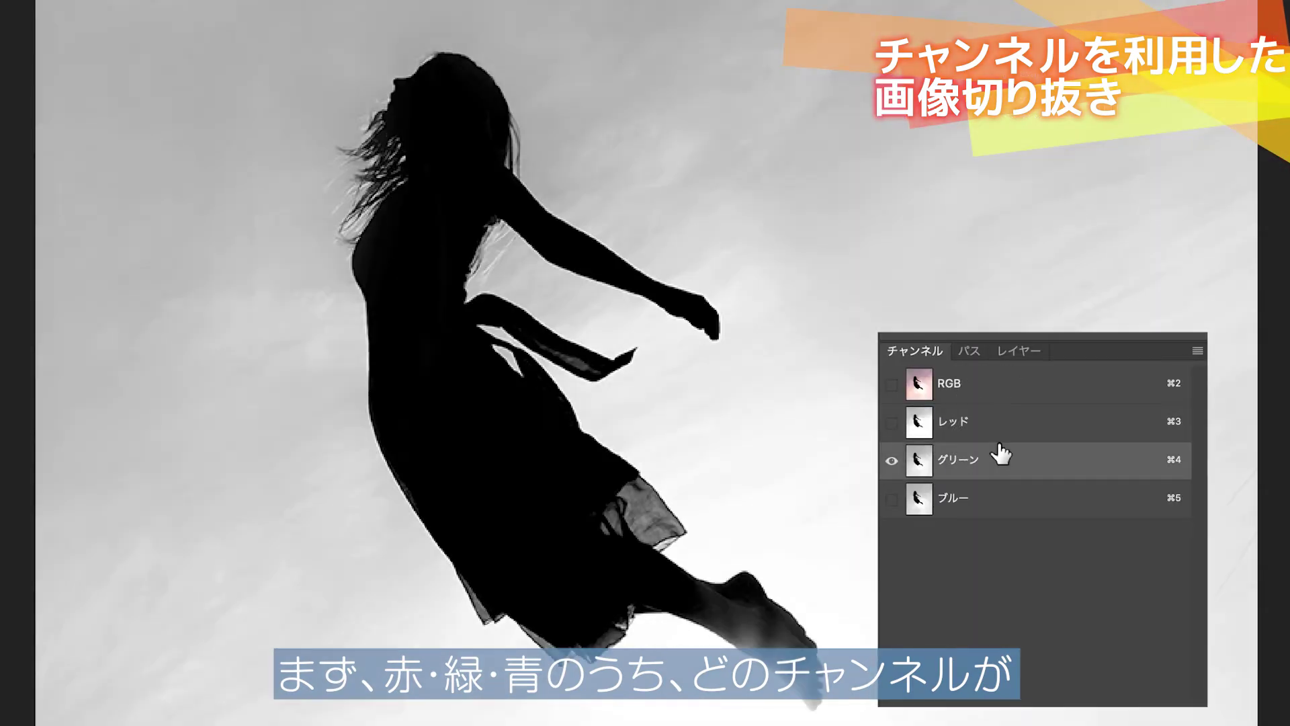
- Show the Blue channel alone and duplicate it into ブルー のコピー
left_click(986, 501)
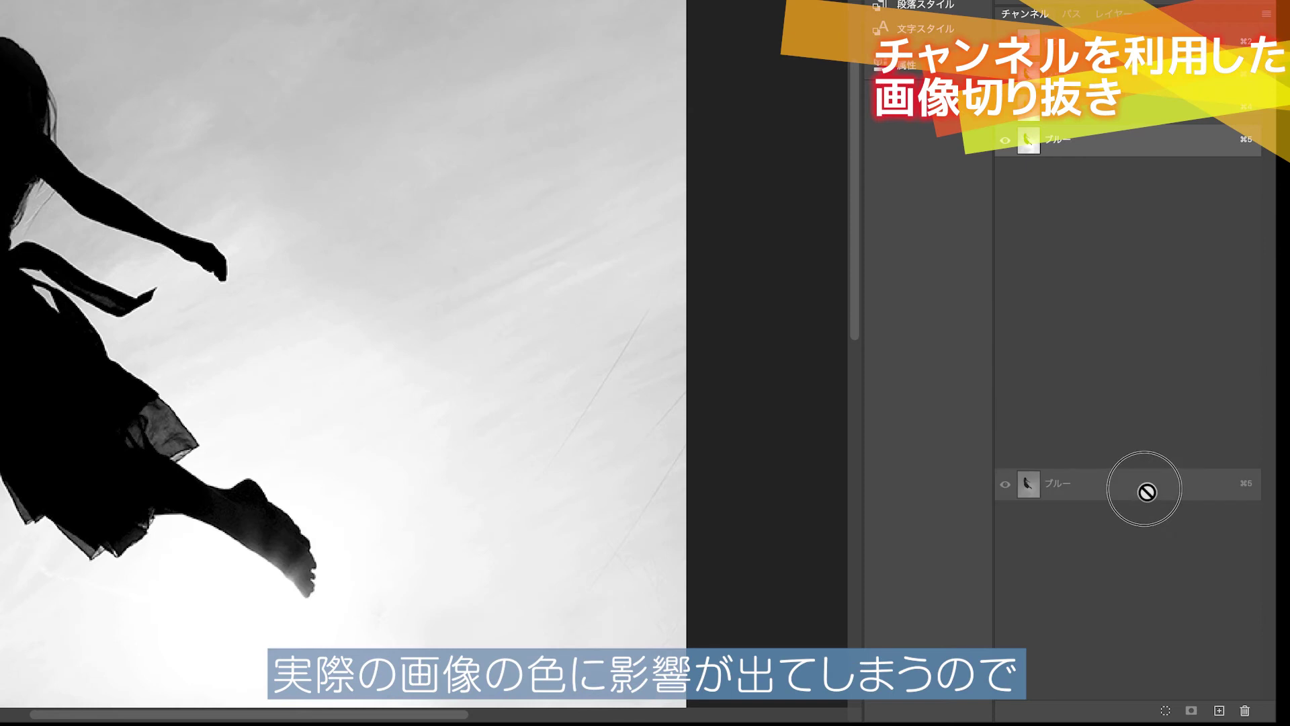
left_click_drag(1146, 490, 1220, 710)
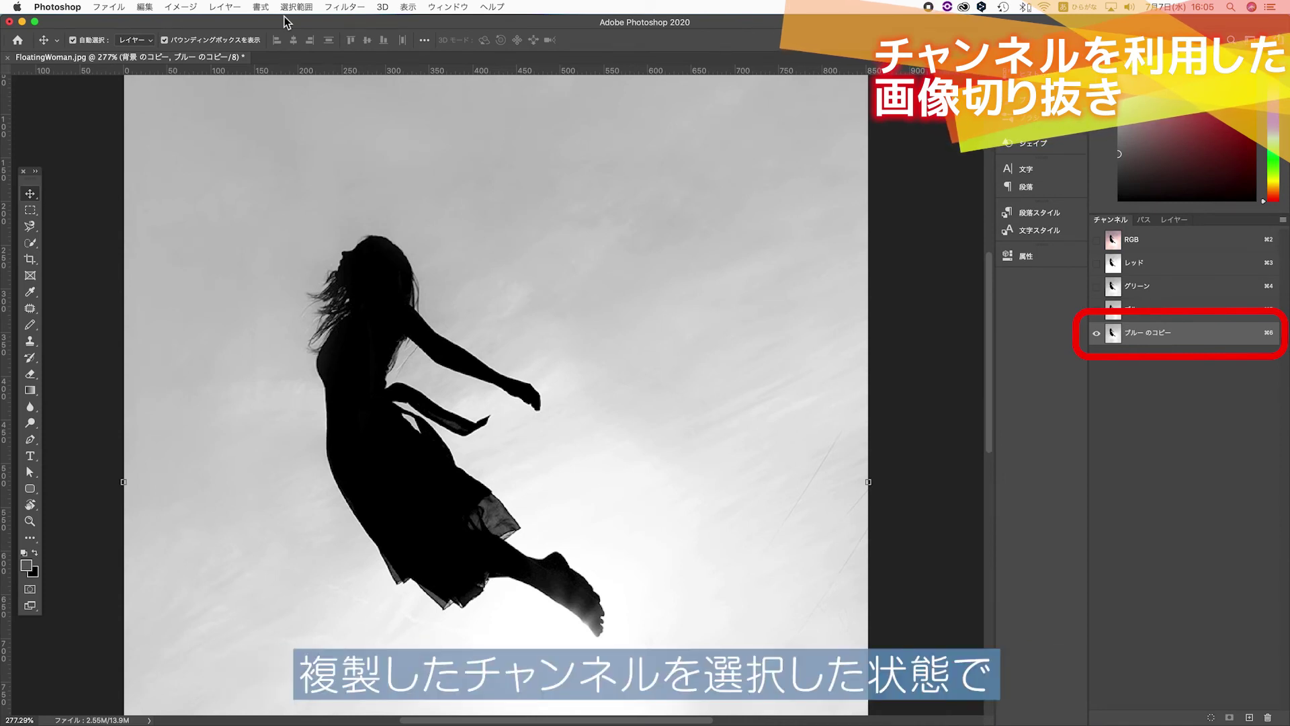
left_click(191, 8)
mouse_move(223, 41)
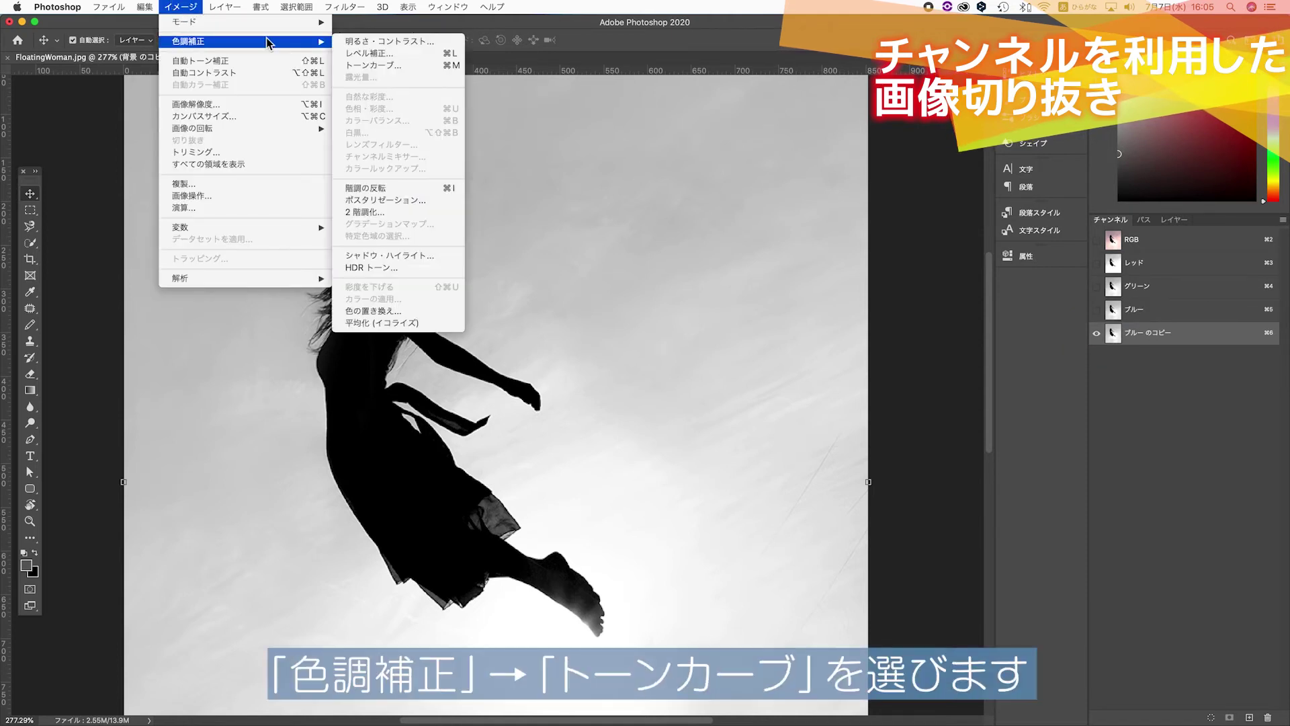
- In Curves, sample the grey sky repeatedly with the white-point eyedropper until it turns white
left_click(422, 70)
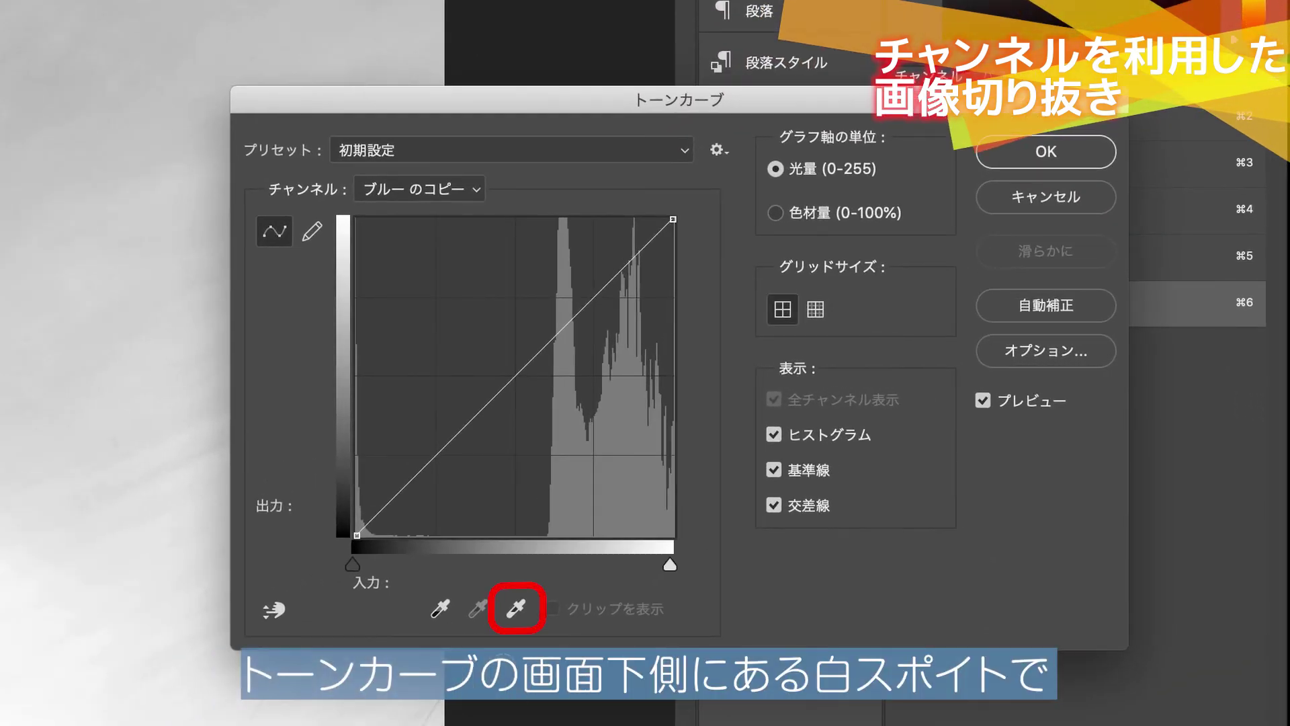
left_click(517, 612)
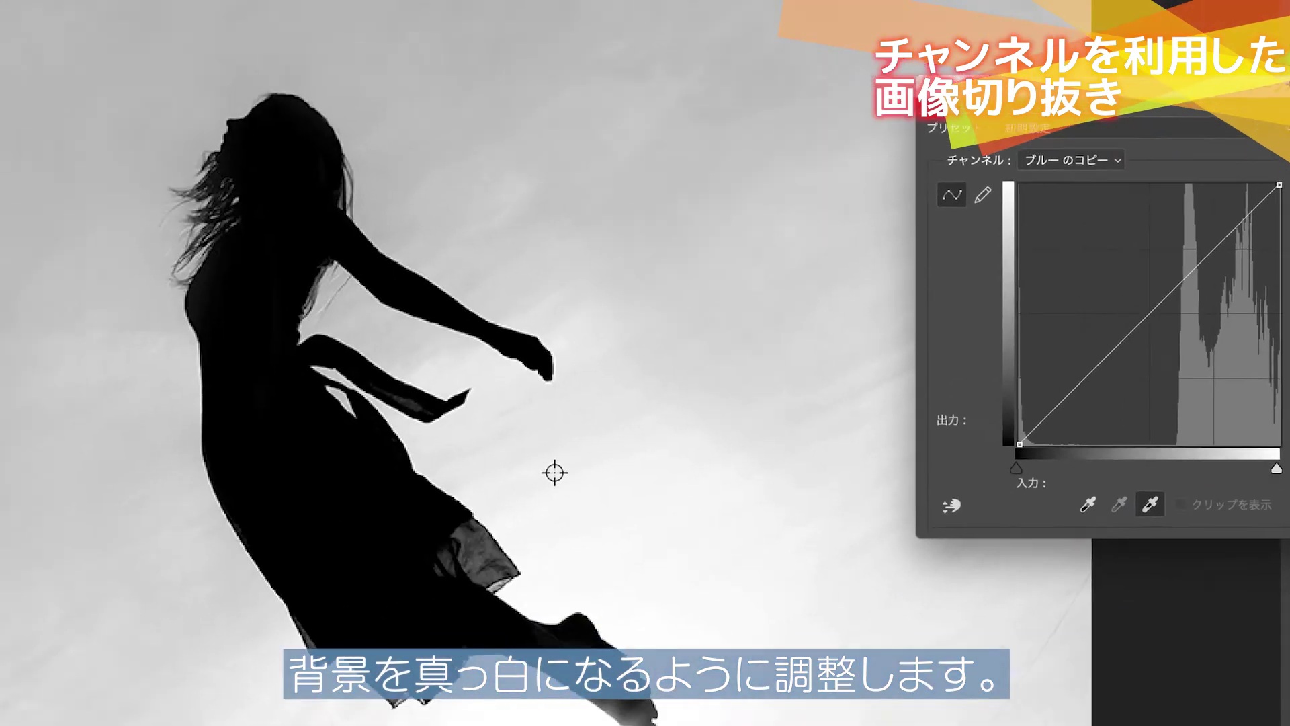
left_click(643, 463)
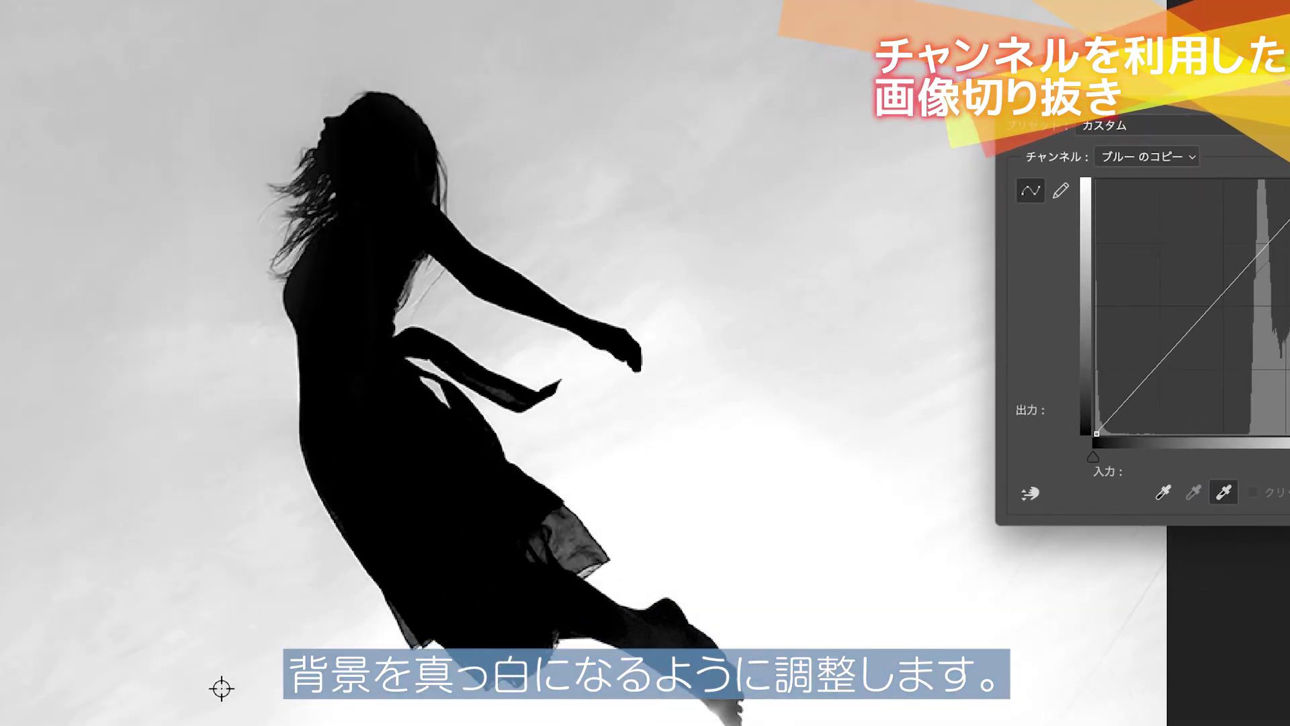
left_click(223, 696)
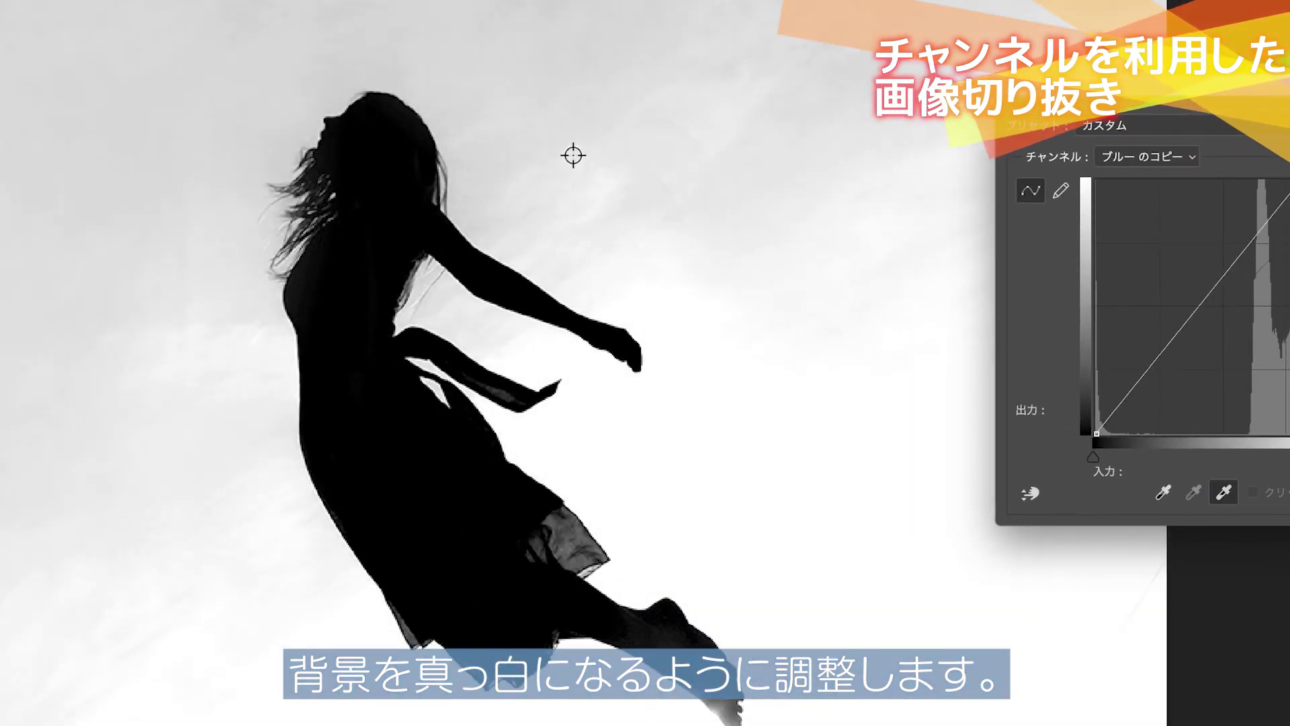
left_click(573, 156)
left_click(683, 51)
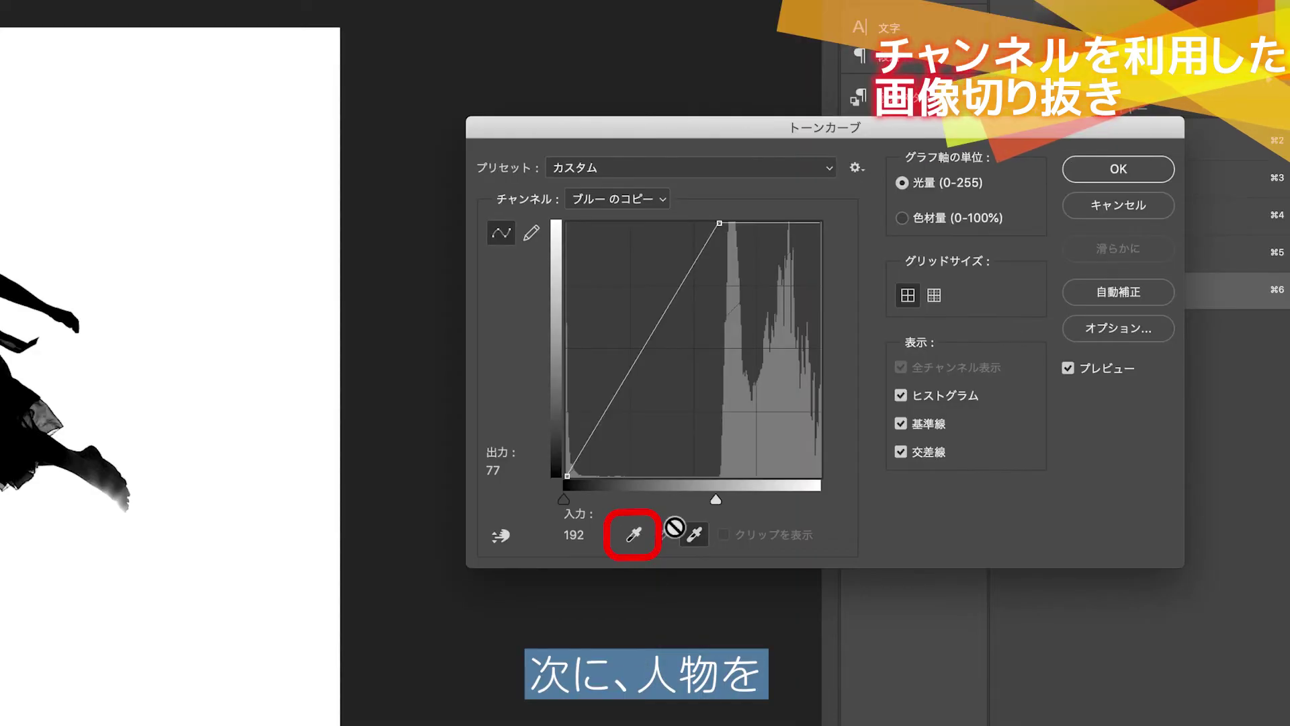
- Set the Curves black point on the woman's legs to turn the Blue copy figure solid black
left_click(642, 548)
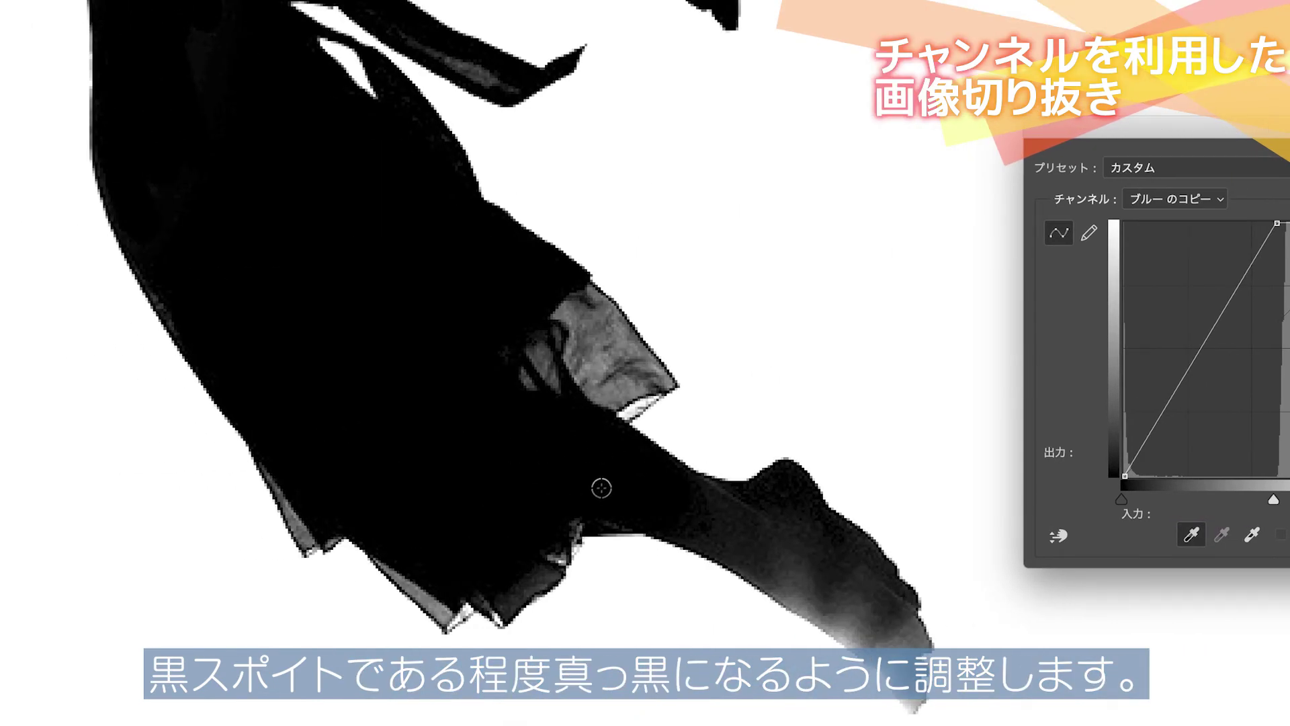
left_click(714, 527)
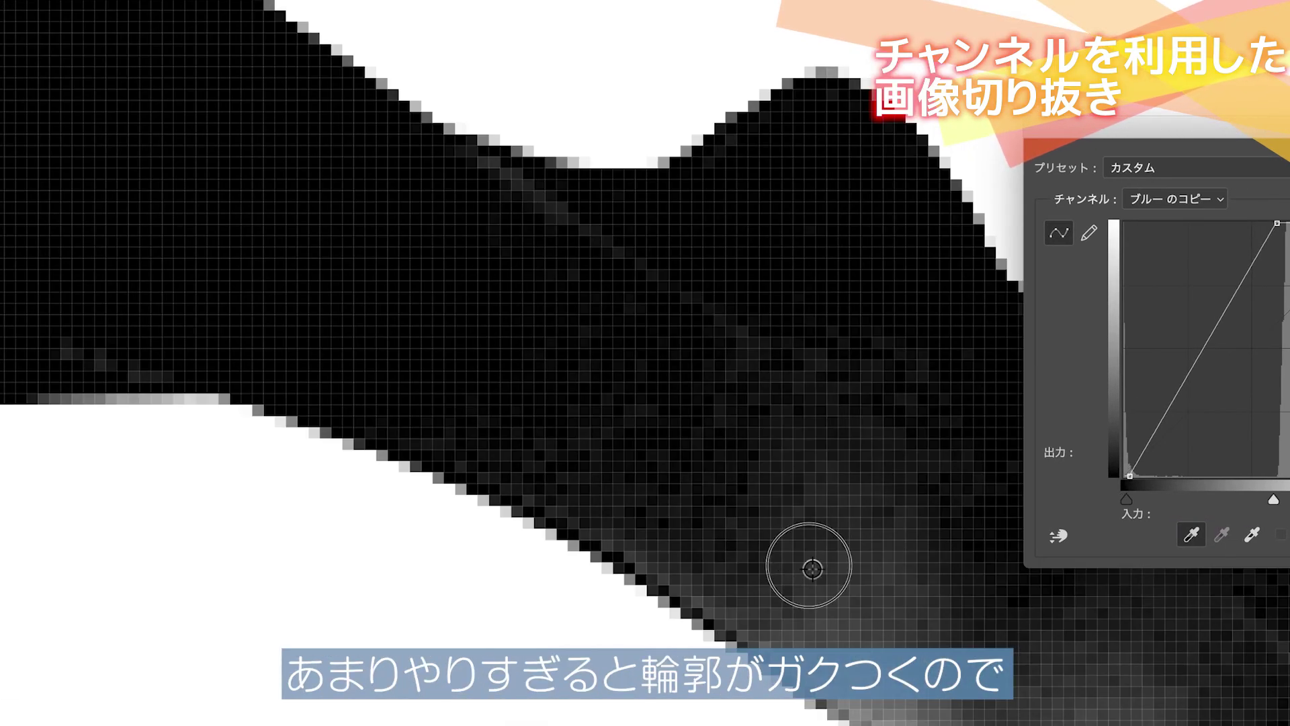
left_click(812, 568)
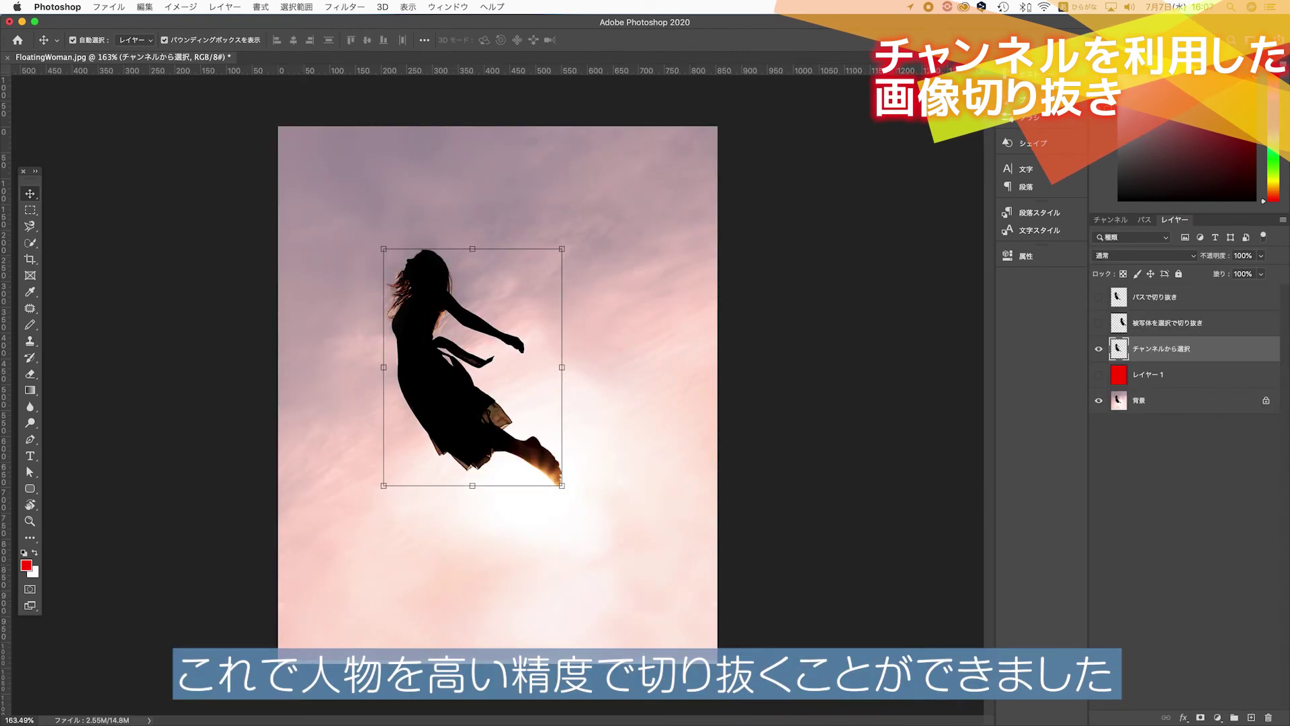
- Show the red レイヤー1 behind the cut-out woman to preview it, then hide it again
left_click(1161, 465)
left_click(1099, 380)
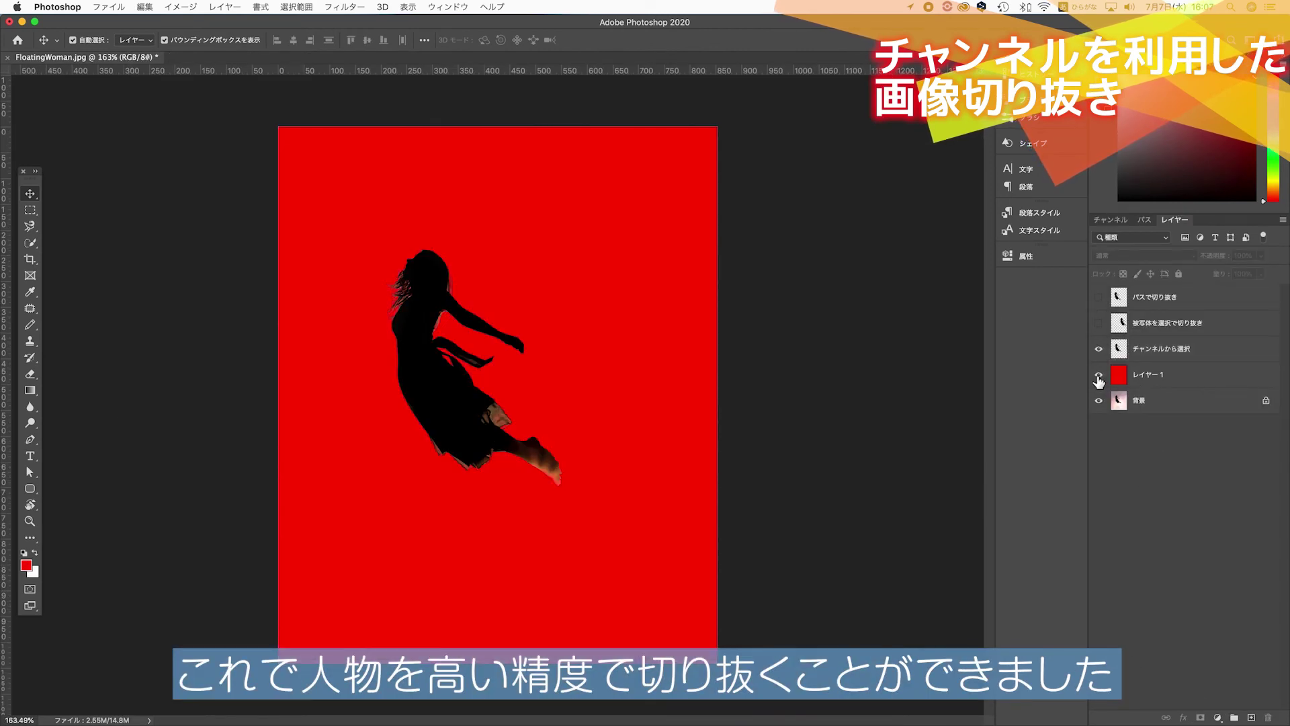
left_click(1099, 376)
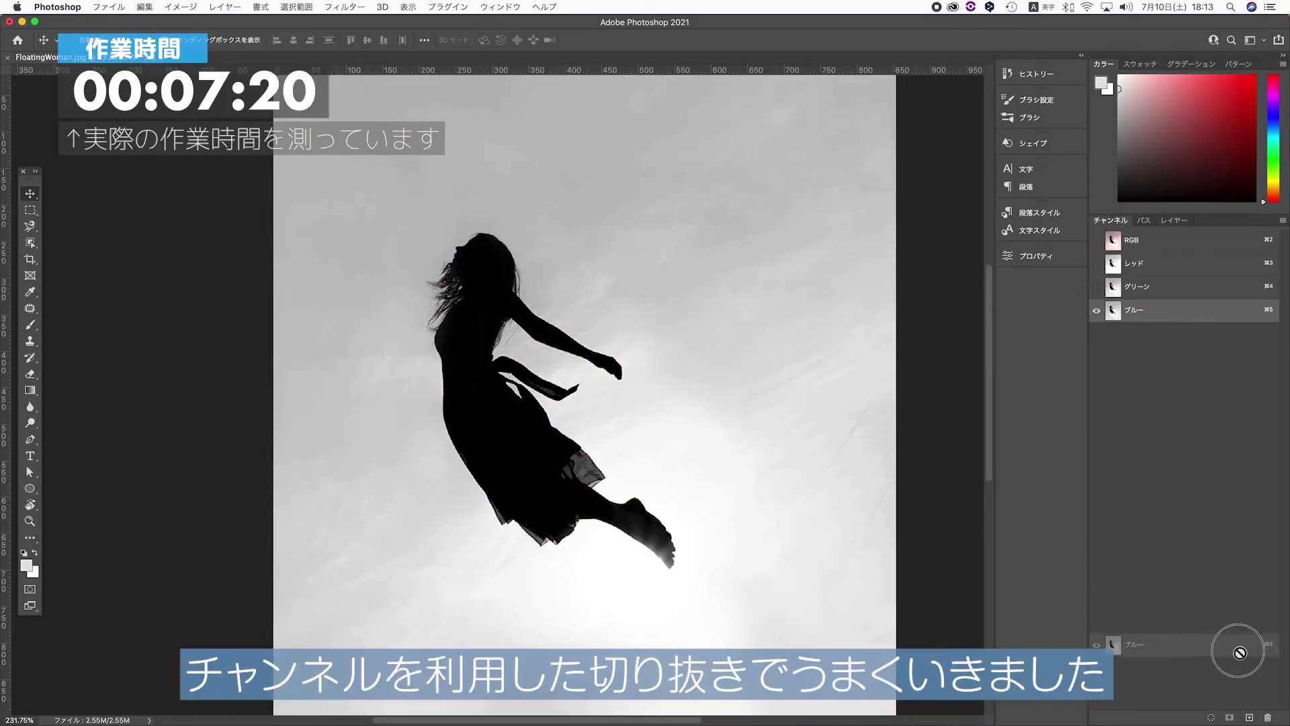
- Duplicate the Blue channel and set the Curves white point on the sky to make it pure white
left_click_drag(1142, 310, 1249, 717)
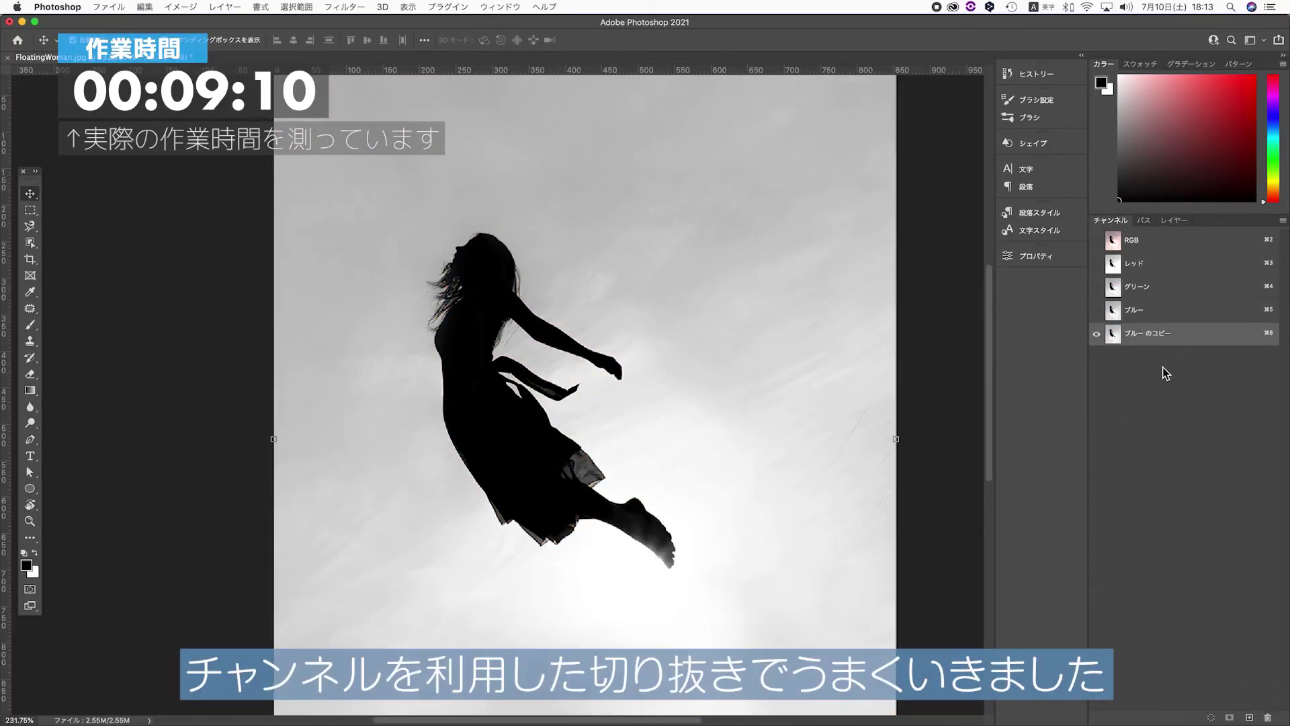
key("ctrl+m")
left_click(904, 484)
left_click(631, 262)
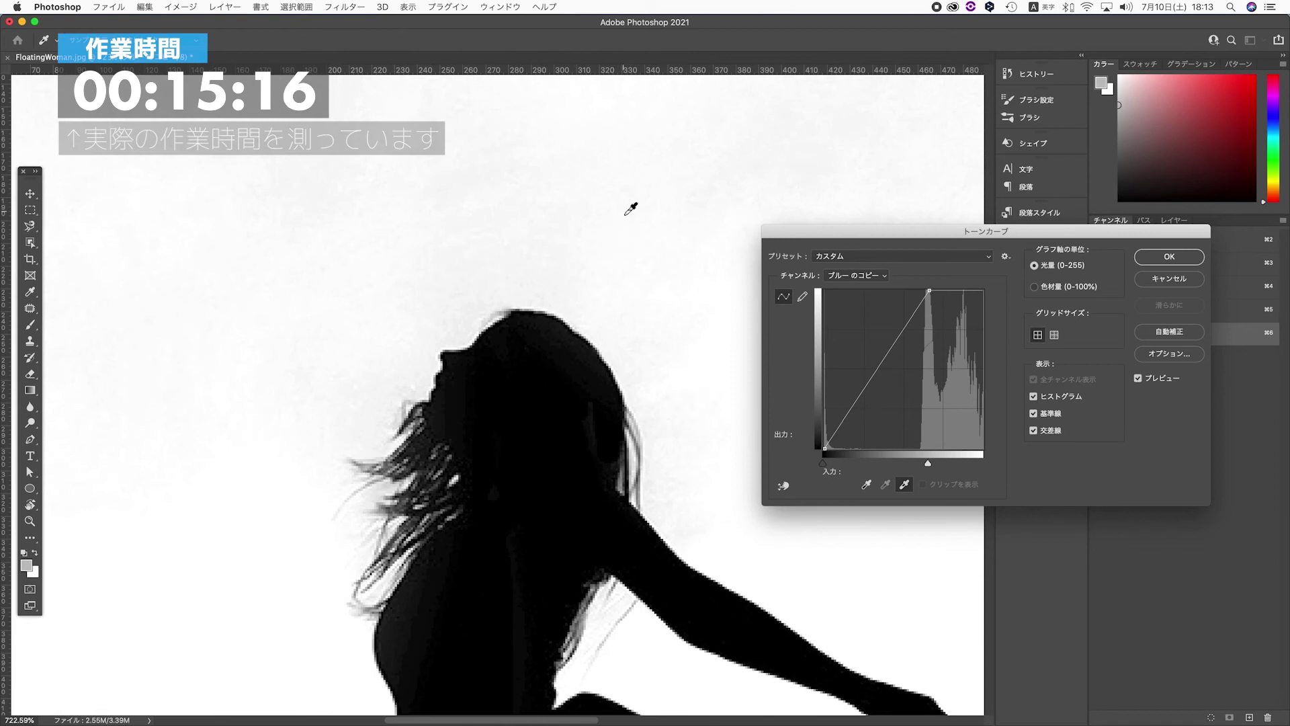
scroll(577, 380, "down", 5)
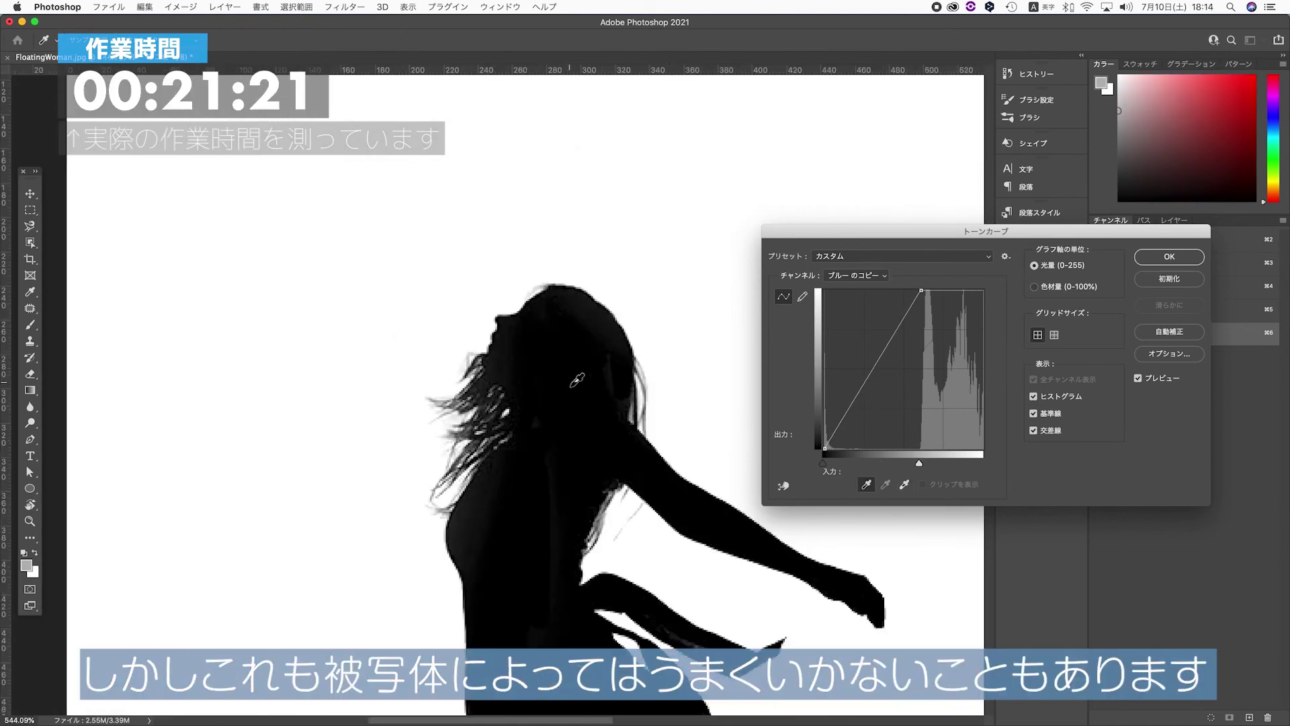
scroll(576, 570, "down", 10)
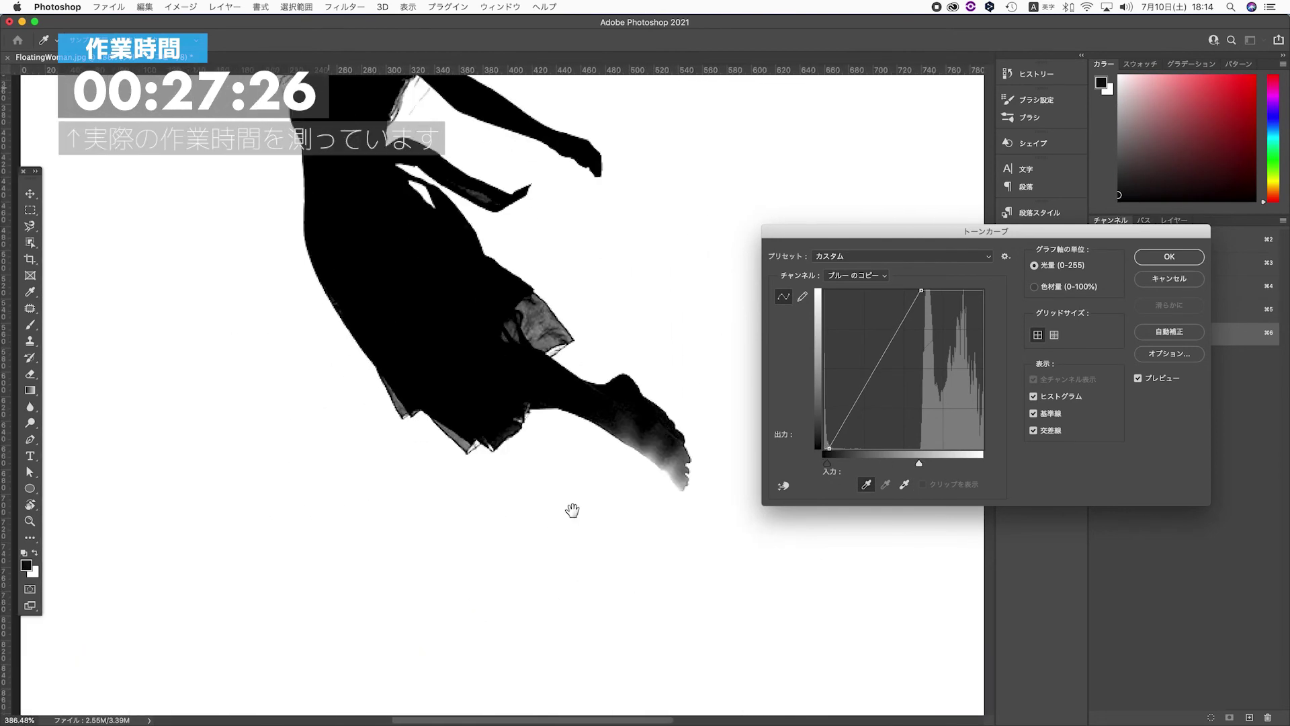
- Darken the woman's figure to solid black with the Curves black point and apply
left_click_drag(827, 463, 850, 463)
left_click_drag(420, 279, 433, 312)
scroll(434, 312, "down", 5)
scroll(692, 518, "down", 5)
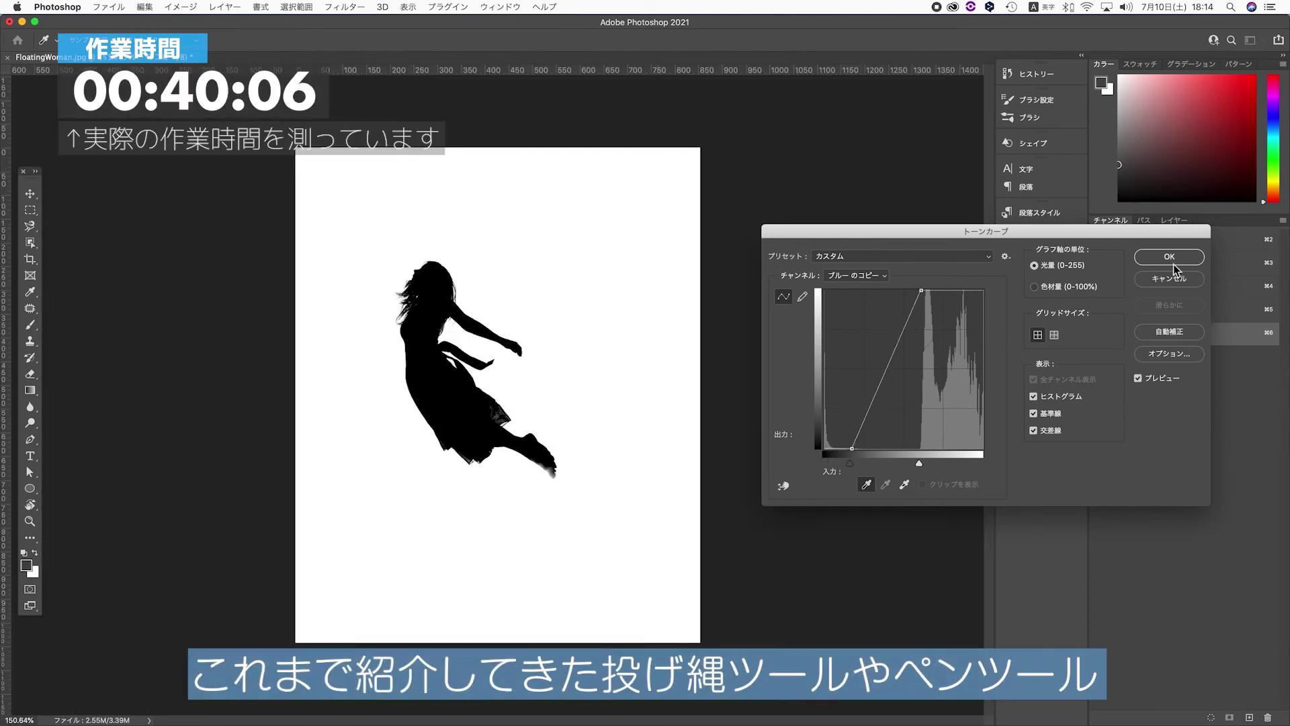
left_click(1170, 257)
- Load Blue copy as a selection and mask the Background-turned-Layer 0, inverting the mask
left_click(1195, 332, "super")
left_click(1175, 219)
double_click(1139, 297)
left_click(1200, 717)
left_click(1035, 256)
left_click(940, 436)
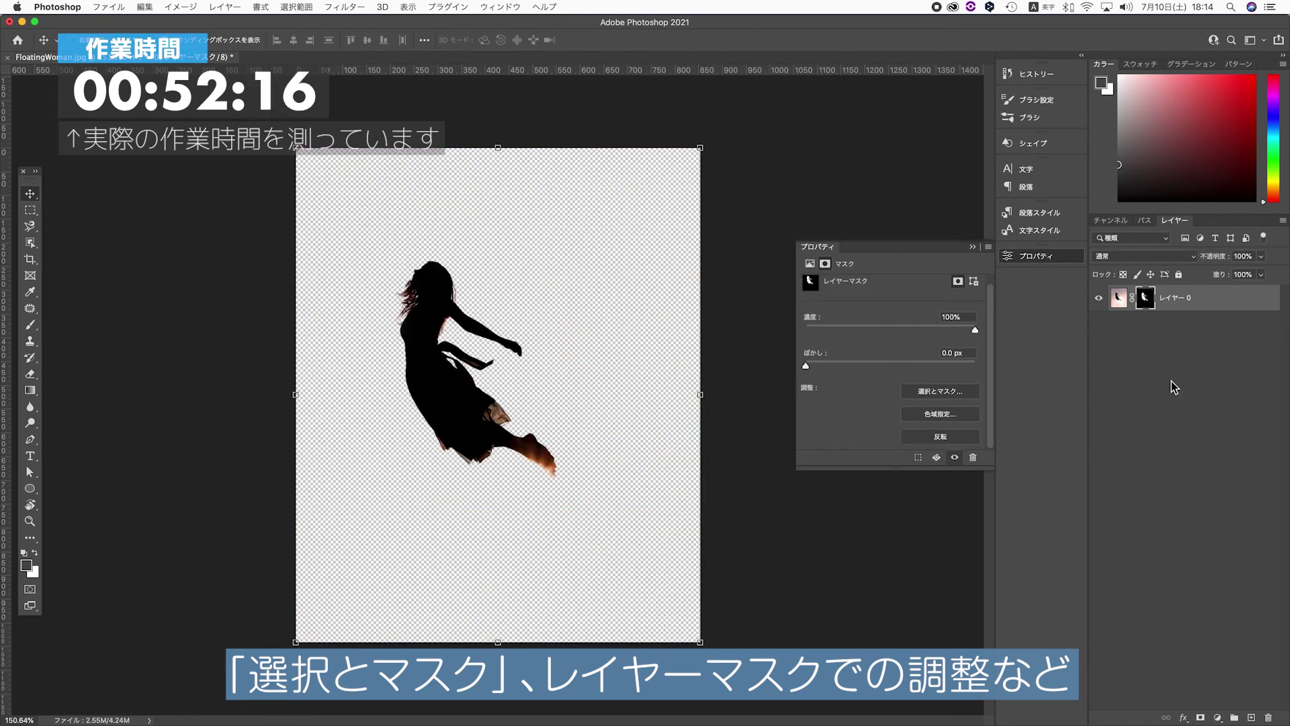
left_click(1095, 417)
- Add a new layer and fill it with a blue foreground colour
scroll(497, 397, "up", 5)
left_click(29, 210)
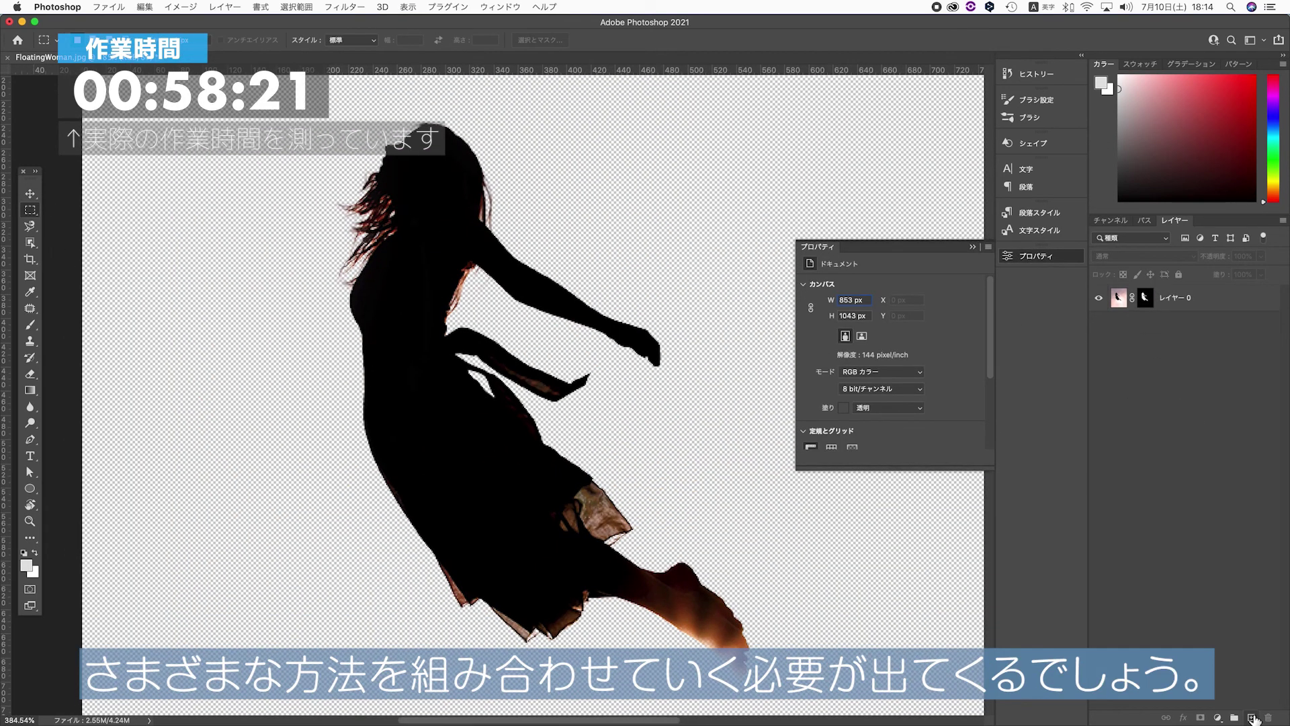
left_click(1252, 718)
left_click(1253, 116)
key("alt+BackSpace")
scroll(497, 397, "down", 2)
- Zoom out to see the whole woman silhouette over the blue layer
key("super+minus")
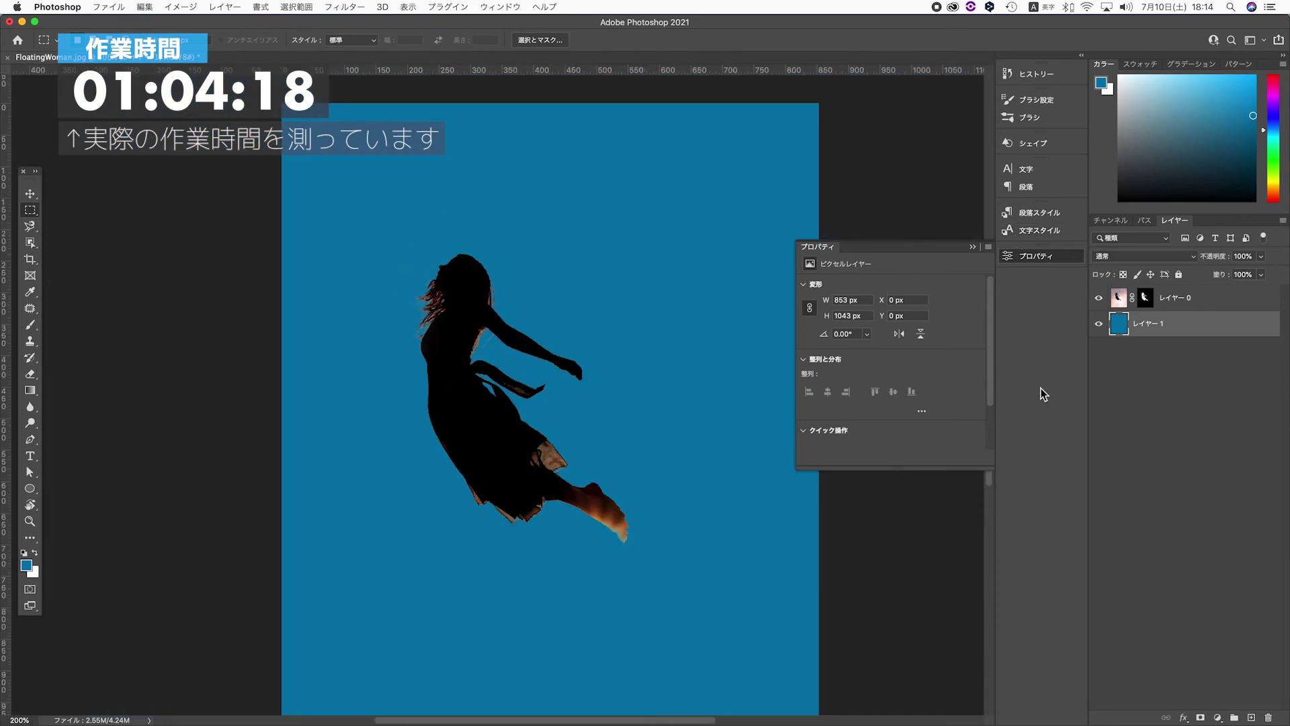